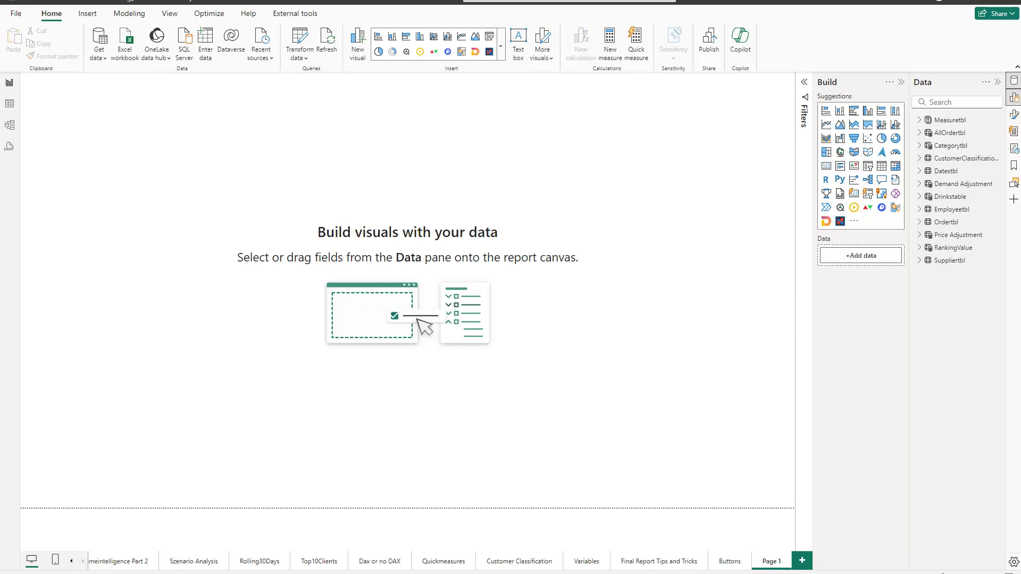
- Examine the quick measure calculations and Copilot suggestions, as well as the AI visuals in the visual gallery
left_click(640, 44)
left_click(722, 173)
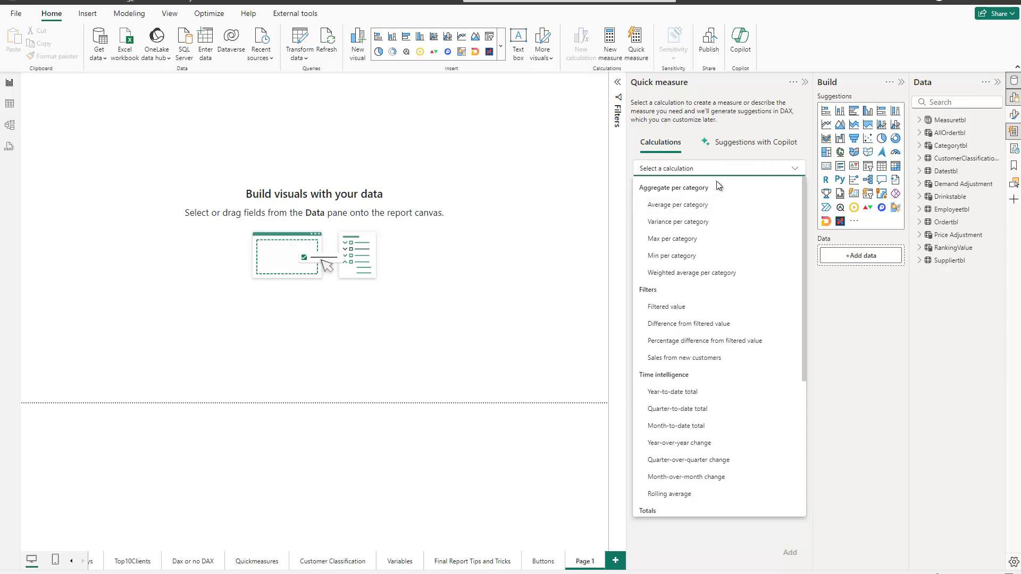
left_click(748, 144)
left_click(749, 144)
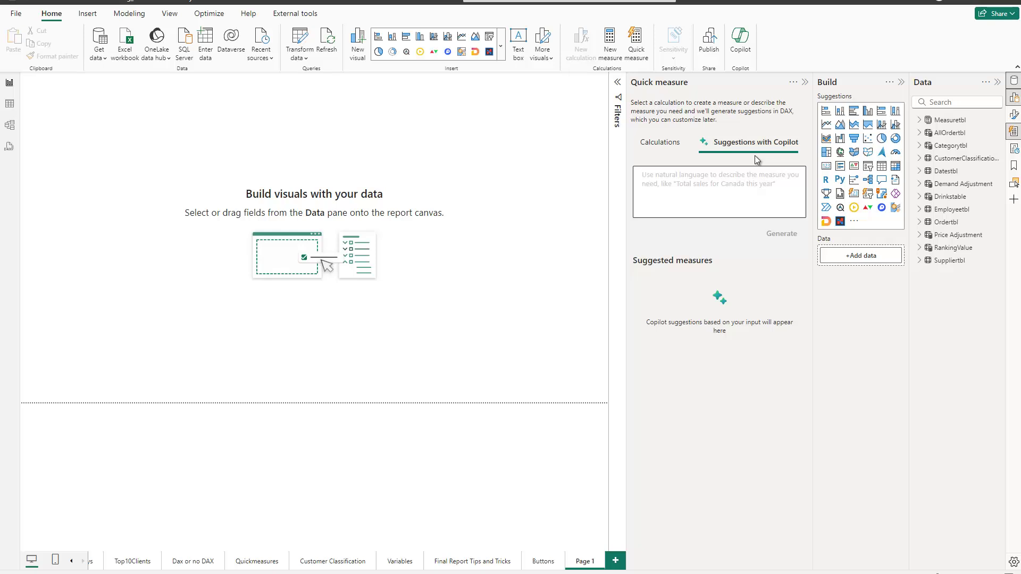
left_click(805, 83)
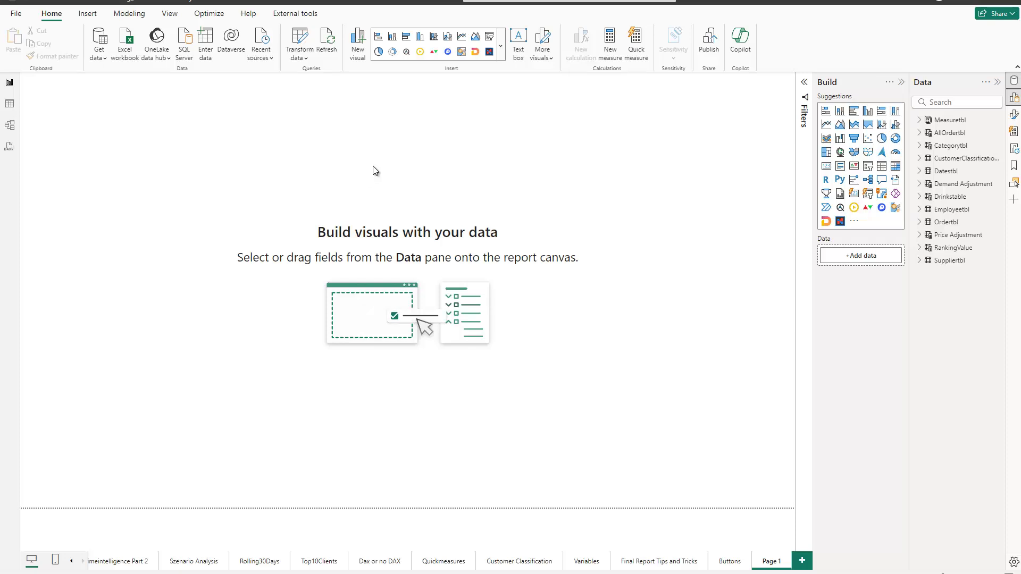
left_click(501, 45)
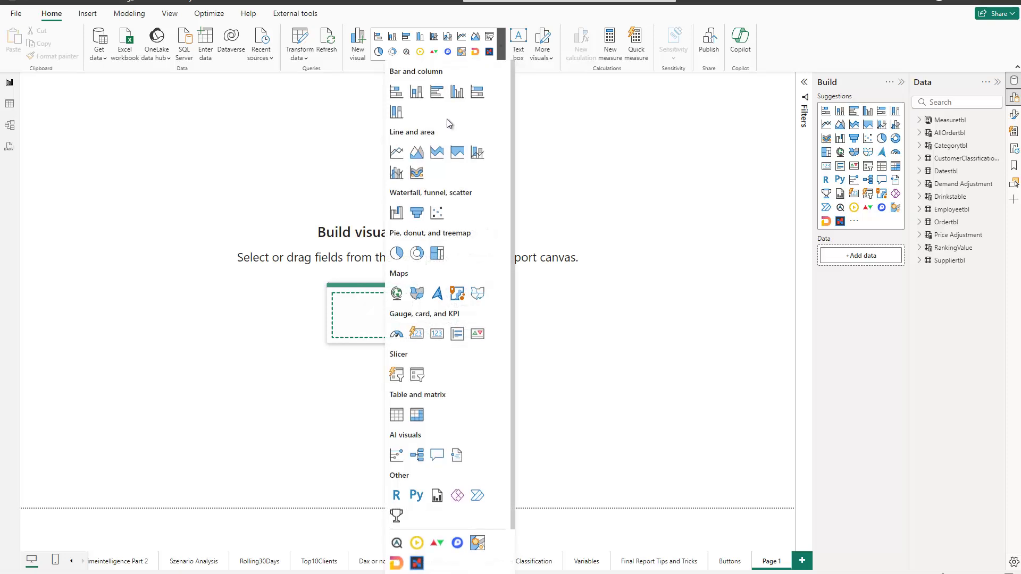
scroll(437, 213, "down", 1)
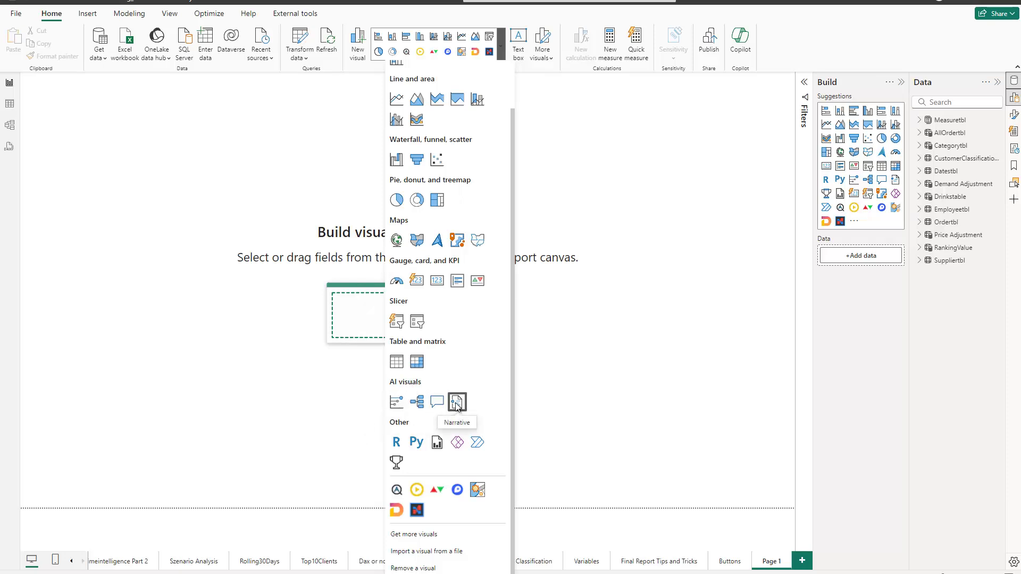
left_click(592, 200)
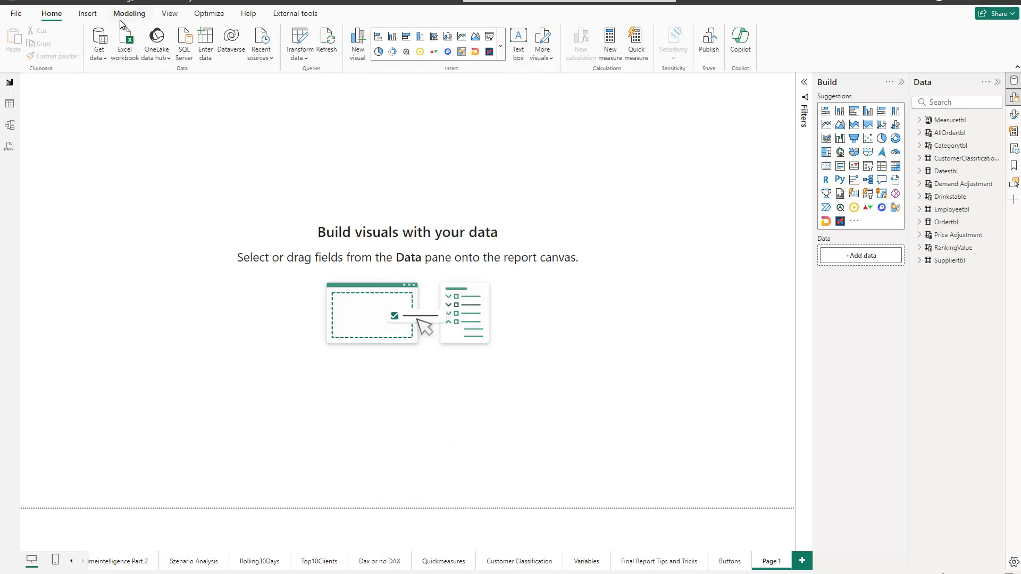
- Insert a Q&A visual and enlarge it in the upper-left corner of the report page
left_click(87, 13)
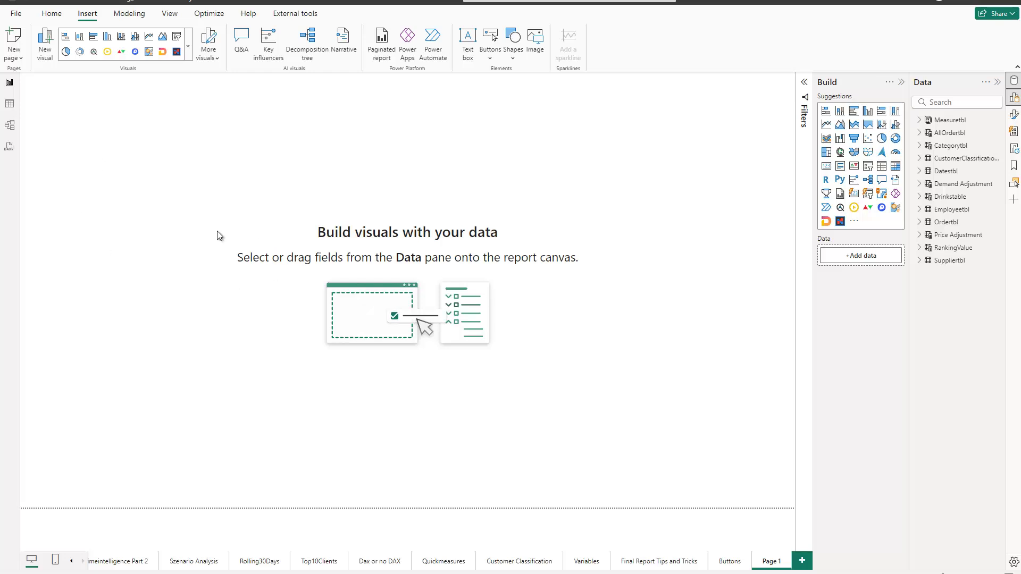
left_click(242, 37)
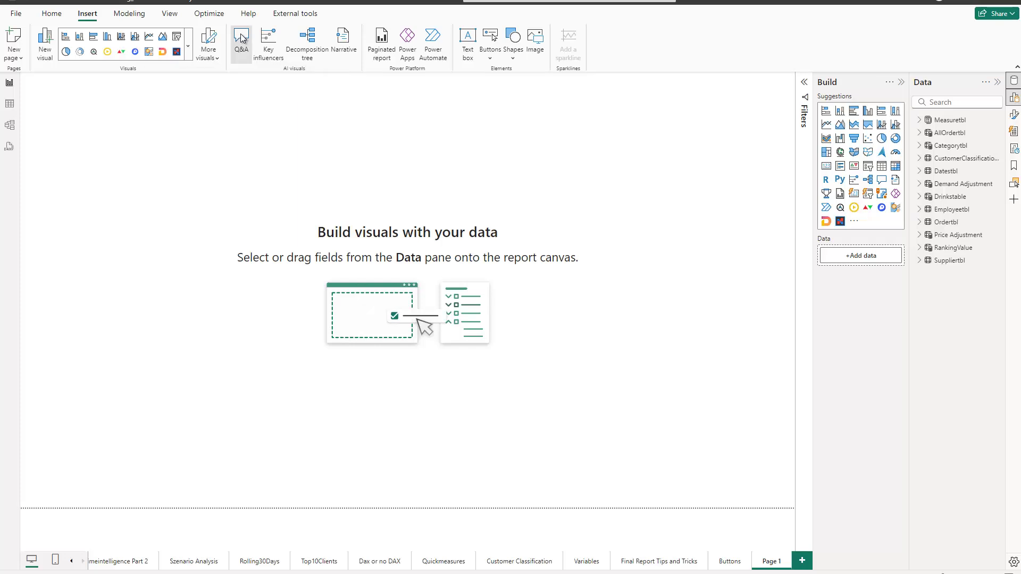
left_click_drag(194, 244, 266, 375)
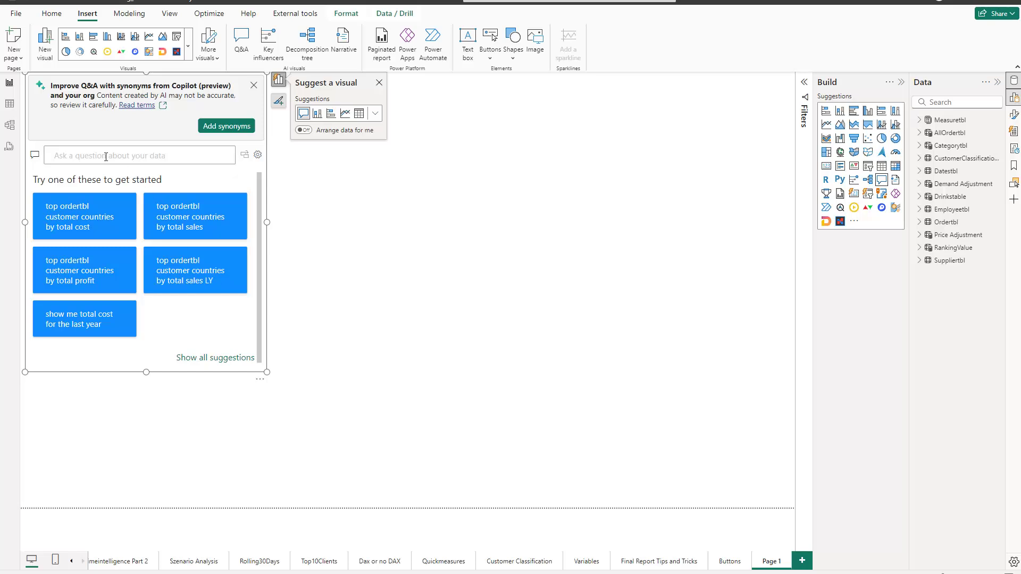
- Ask the Q&A visual for "Total Amount of Sales by CustomerCountry" and accept the matching suggestion
type("Tot")
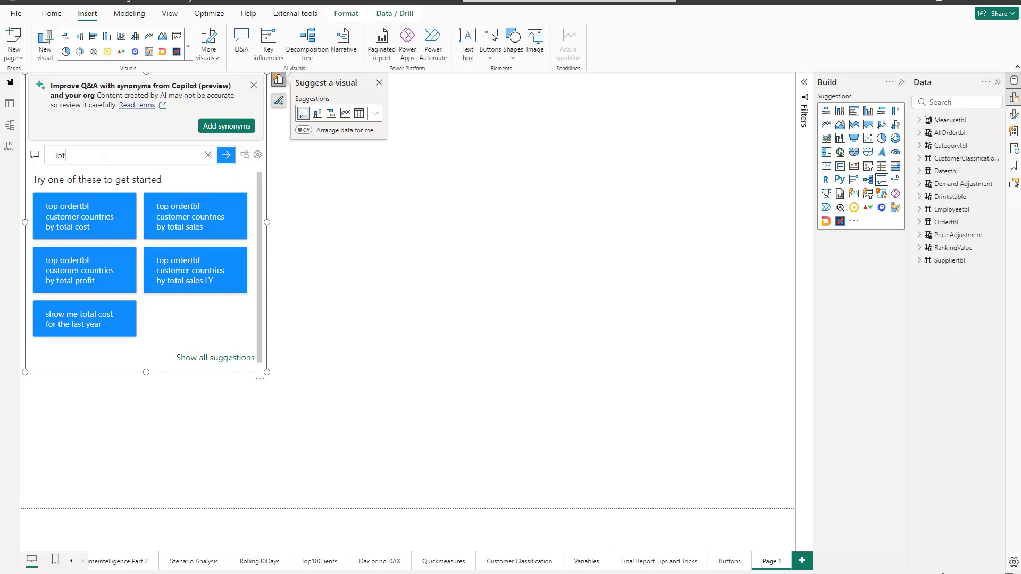
type("al S")
key("BackSpace")
type("Amount of S")
type("ales f")
type("or")
key("BackSpace")
key("BackSpace")
key("BackSpace")
type("by Cstomer")
key("BackSpace")
key("BackSpace")
key("BackSpace")
key("BackSpace")
key("BackSpace")
key("BackSpace")
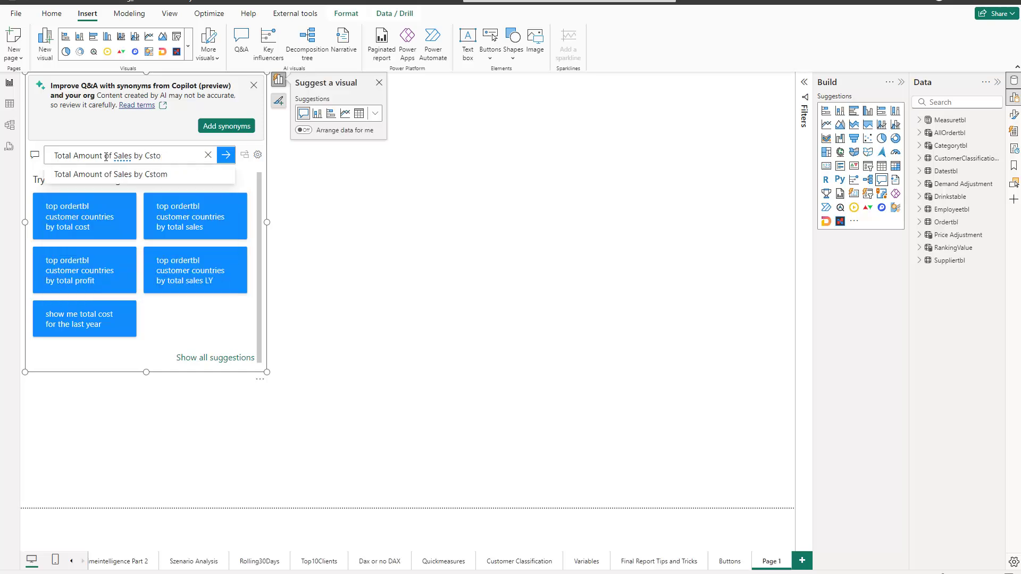
type("u")
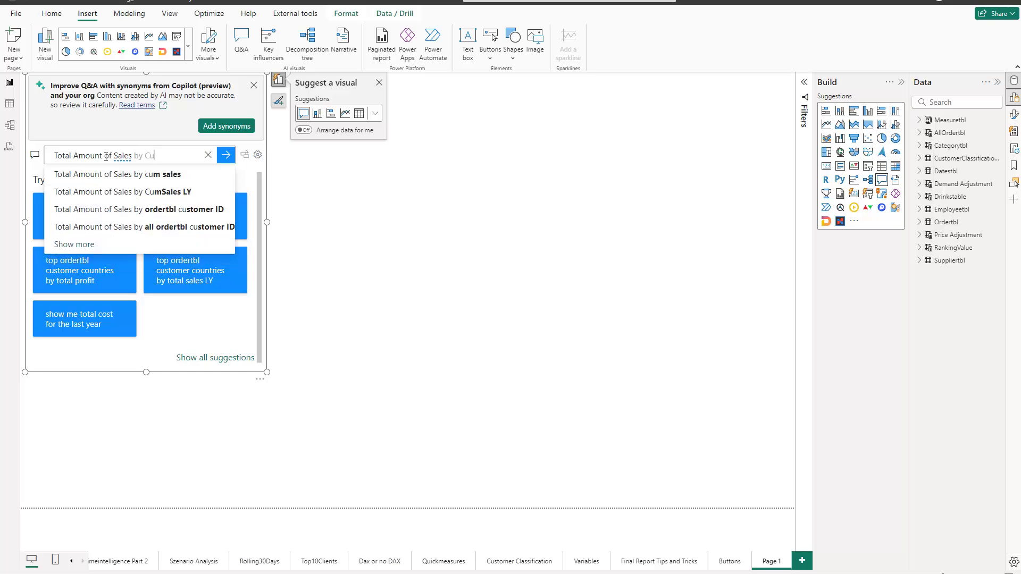
type("stom")
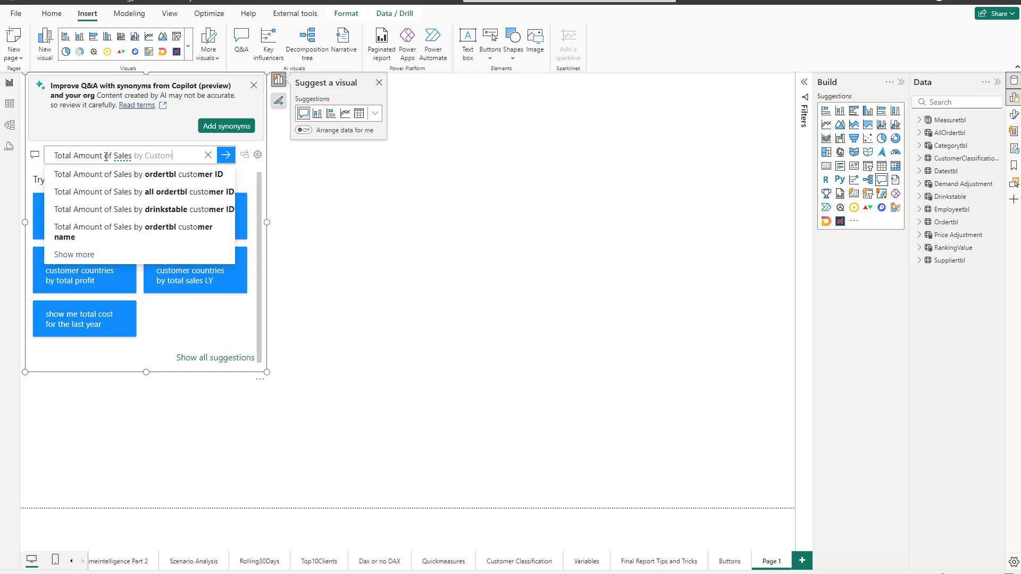
type("erCuont")
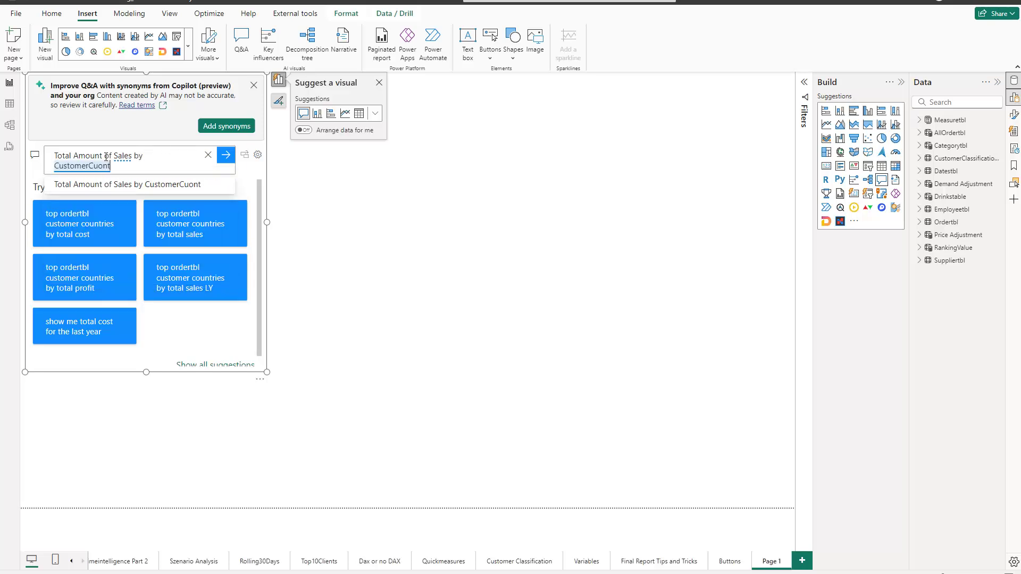
key("BackSpace")
key("BackSpace")
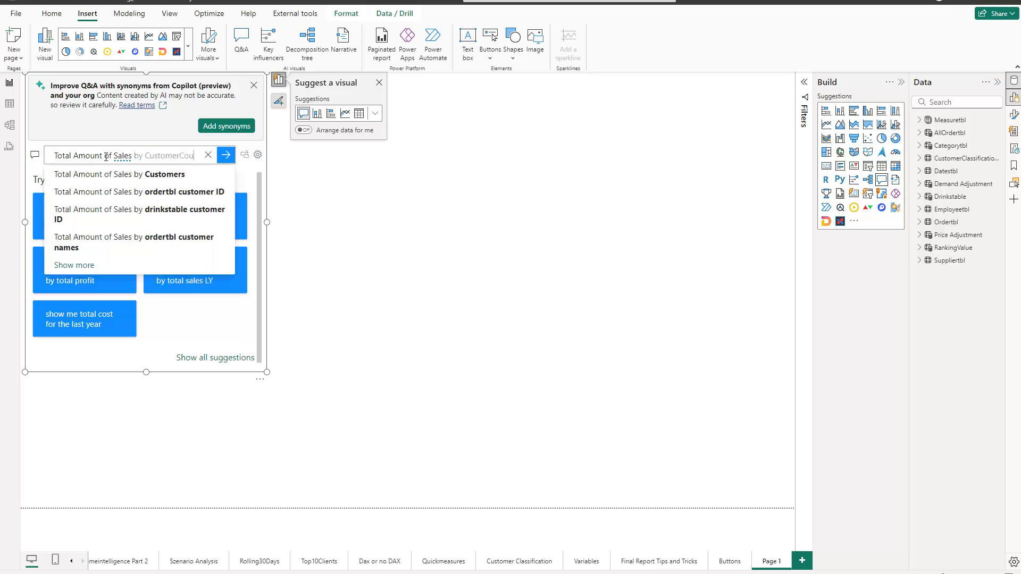
type("Country")
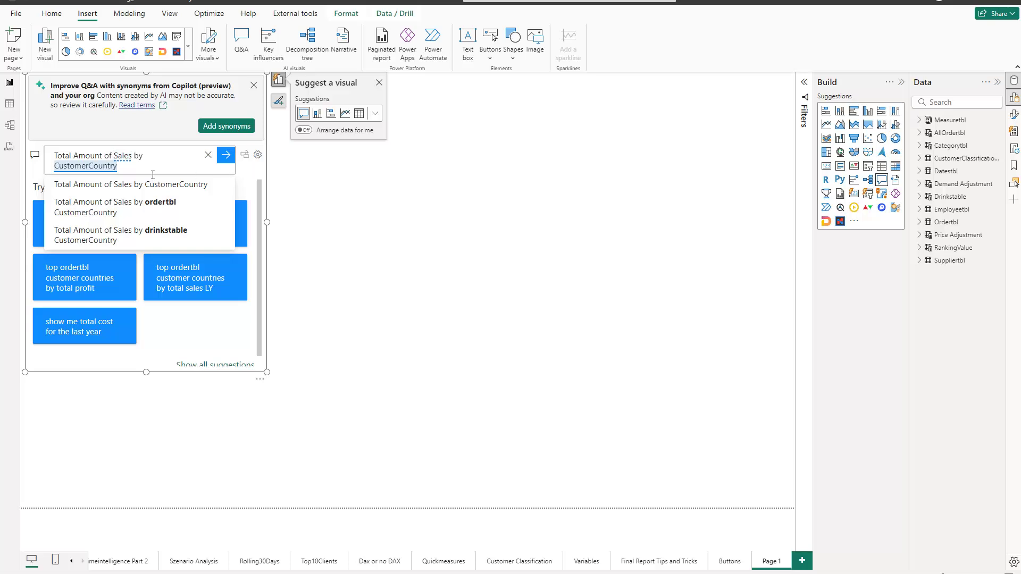
left_click(124, 186)
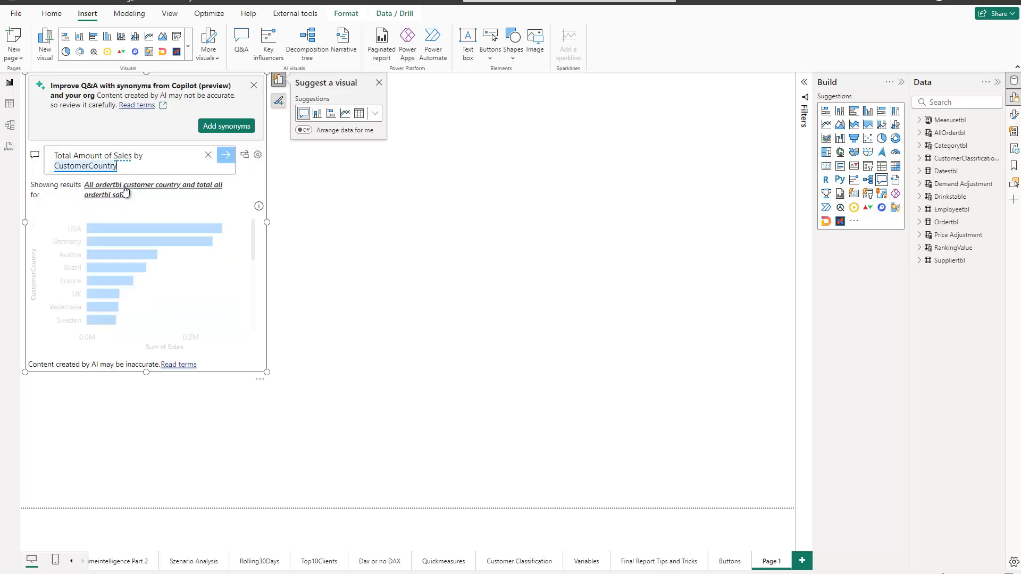
- Enlarge the Q&A visual and extend its question with "as Table"
left_click_drag(267, 371, 354, 469)
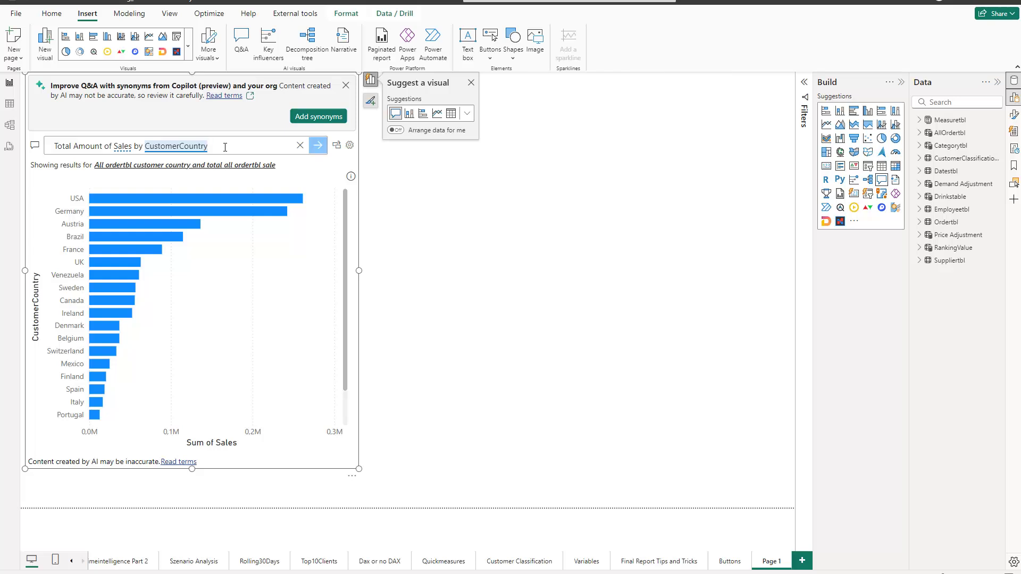
type("as Table")
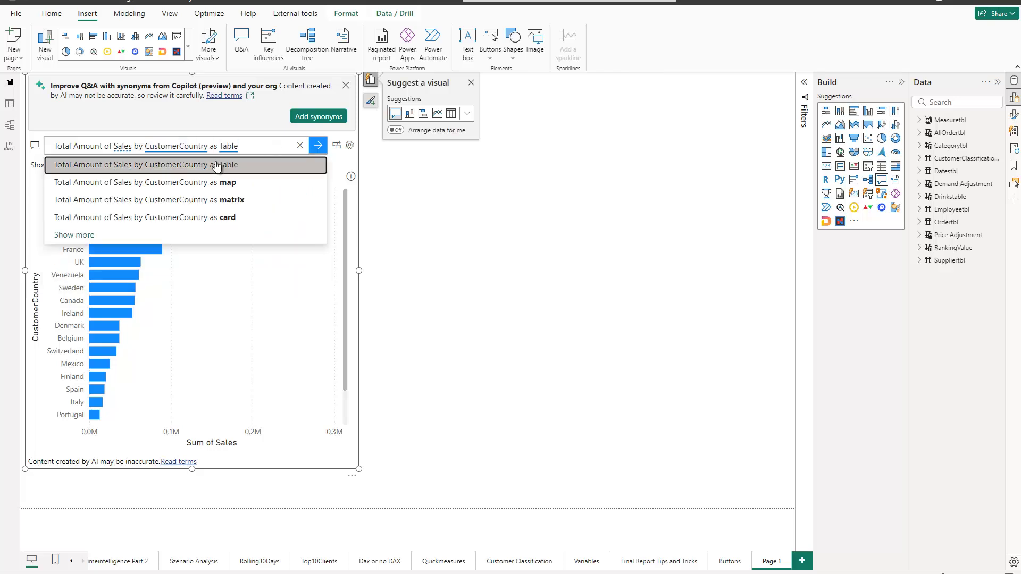
left_click(217, 166)
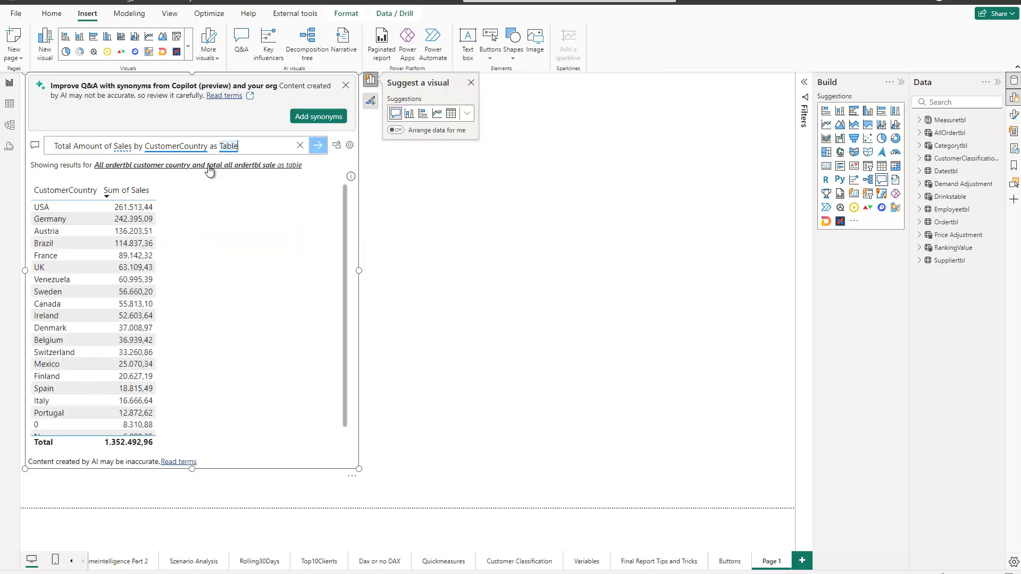
- Change the requested visual type in the Q&A question from Table to Map
double_click(238, 145)
type("Map")
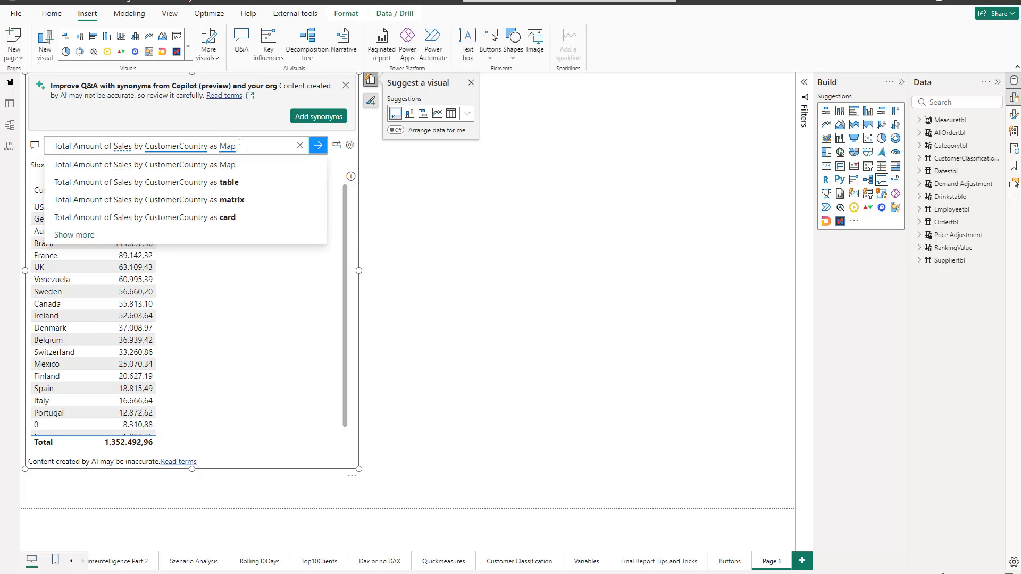
left_click(222, 166)
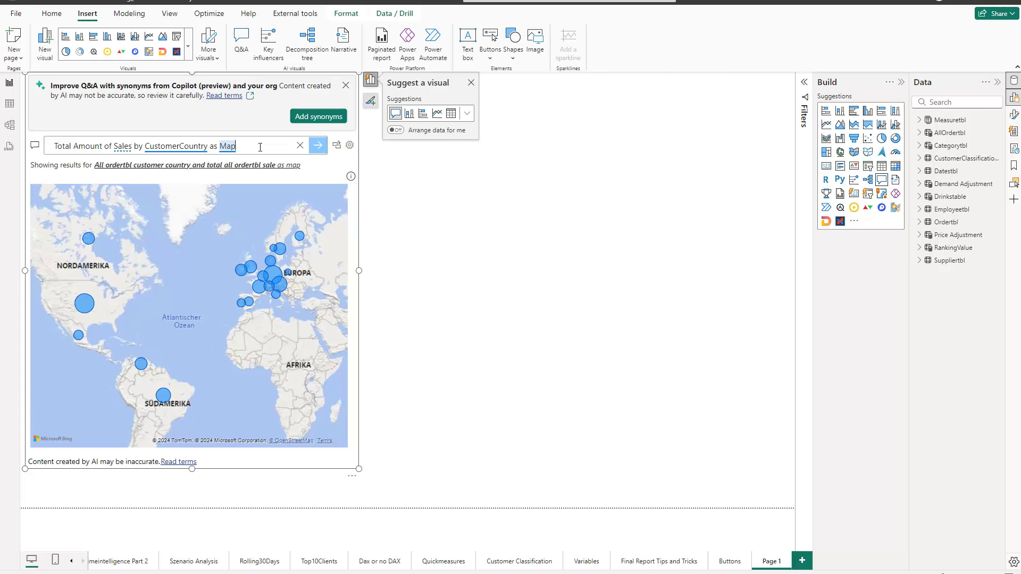
- Convert the Q&A result into a standard map visual and shrink it into the page's upper-left corner
left_click(726, 279)
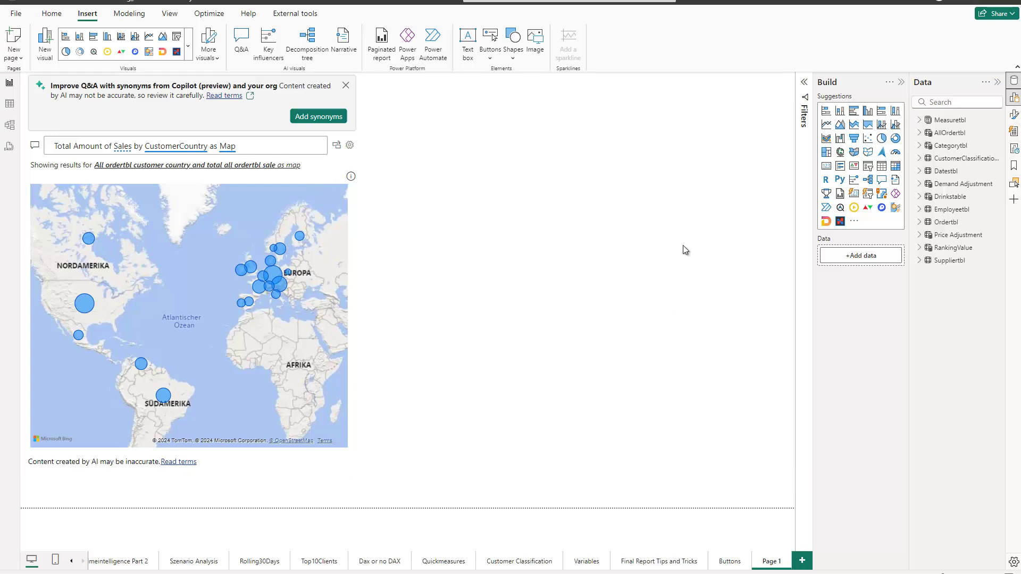
left_click(258, 145)
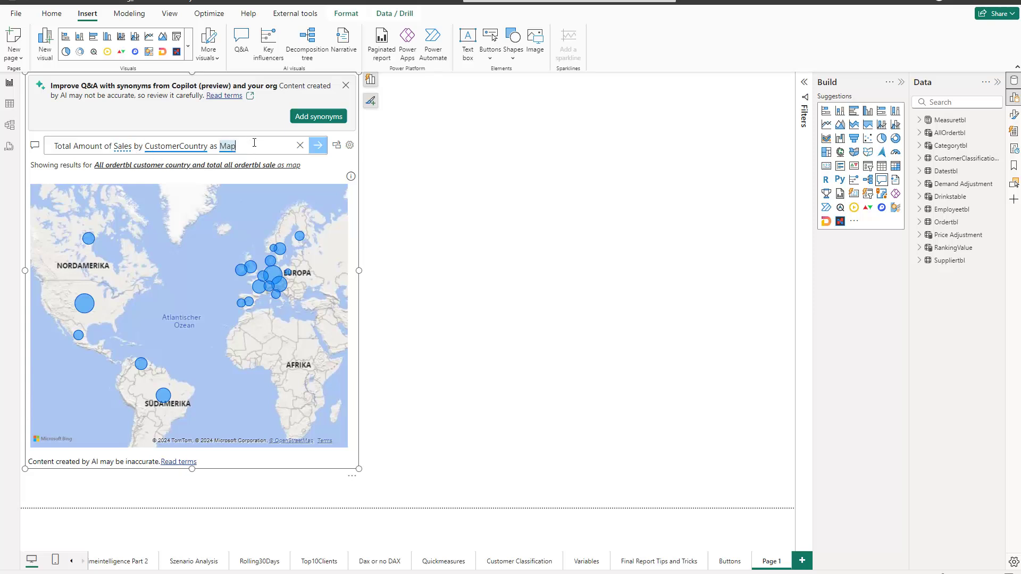
left_click(338, 149)
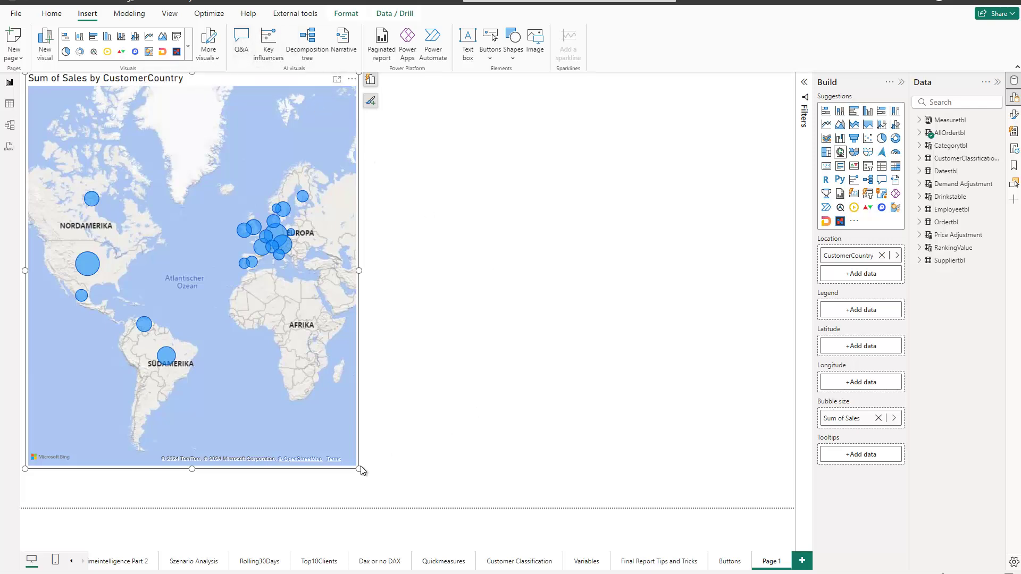
left_click_drag(360, 468, 151, 265)
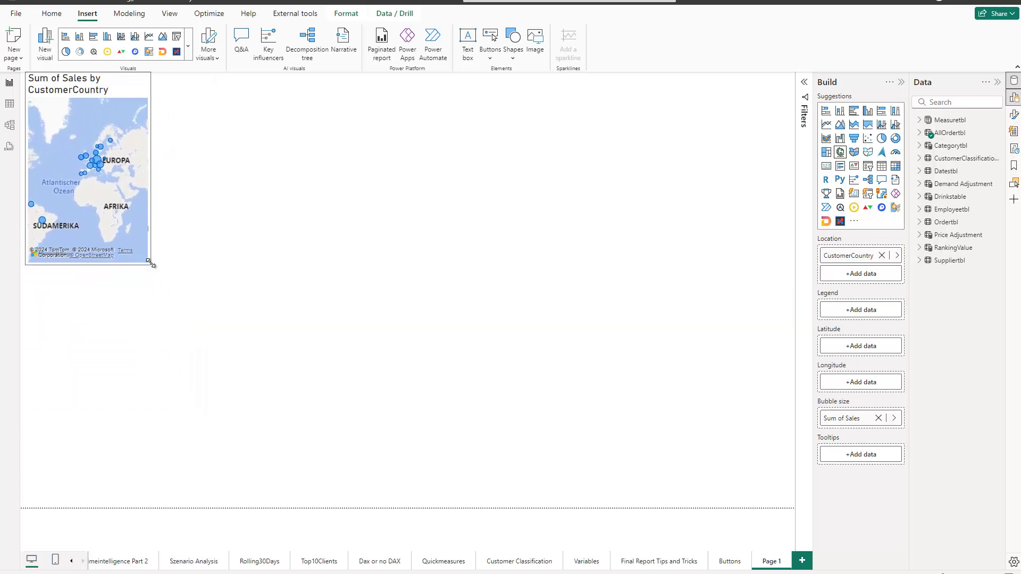
left_click(322, 267)
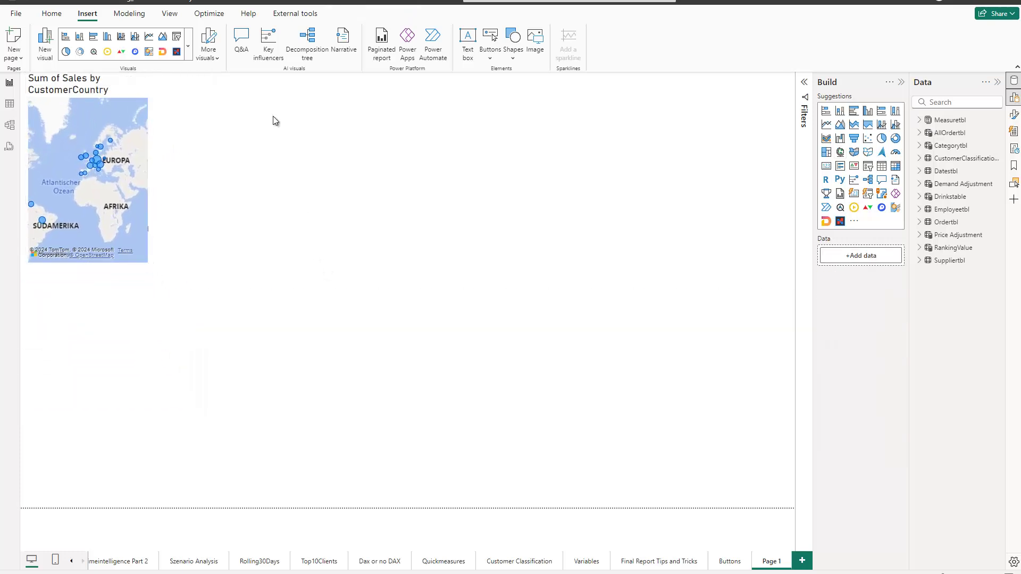
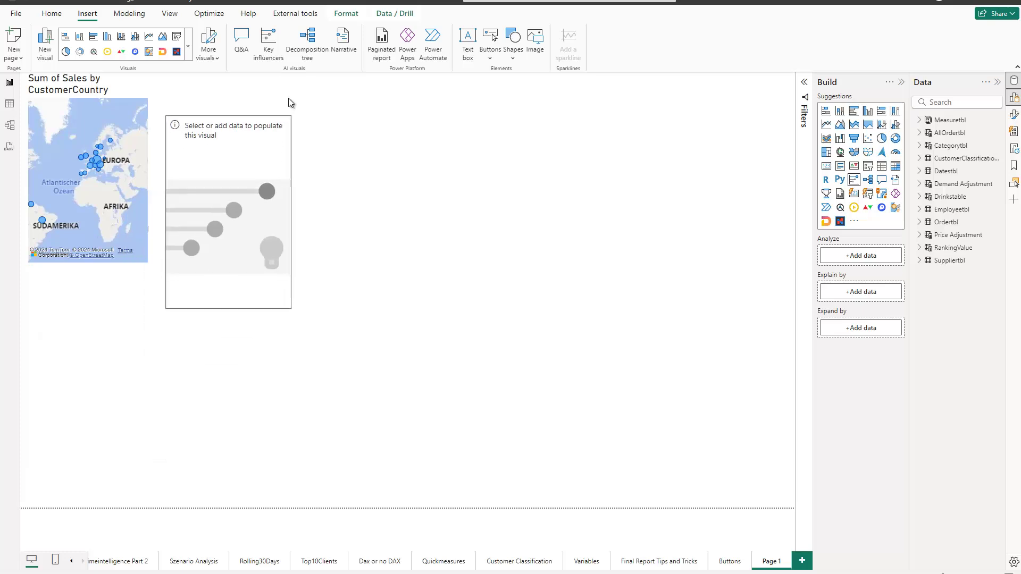
- Enlarge the key influencers visual beside the map and set Measuretbl's Total Sales as its field to analyze
left_click_drag(297, 292, 476, 473)
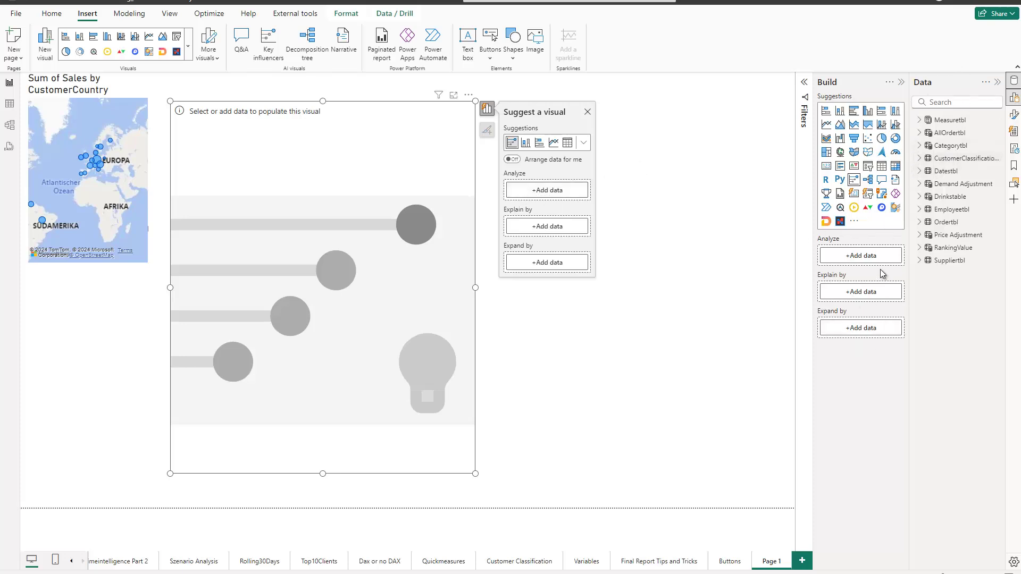
left_click(920, 121)
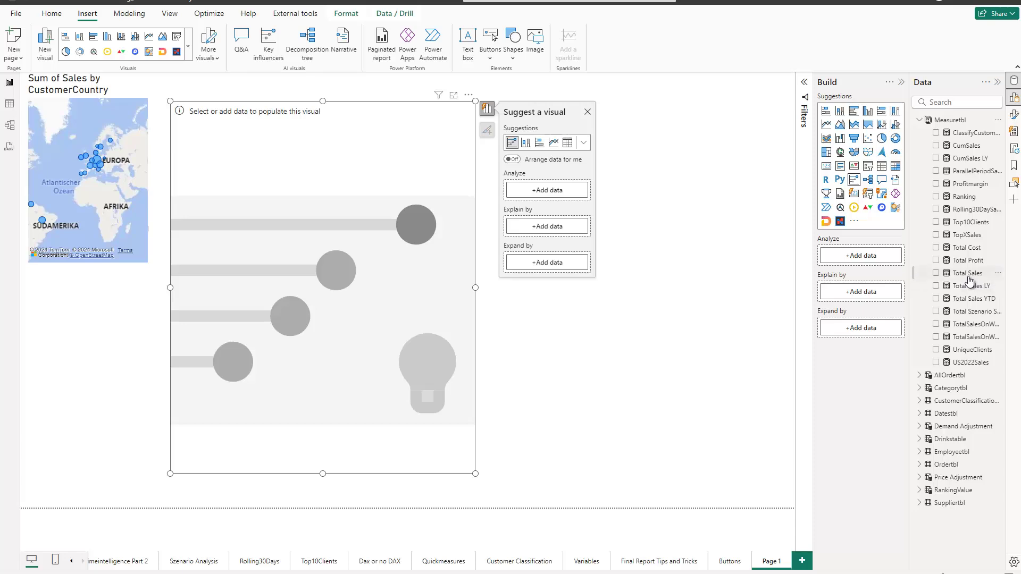
left_click_drag(970, 280, 544, 198)
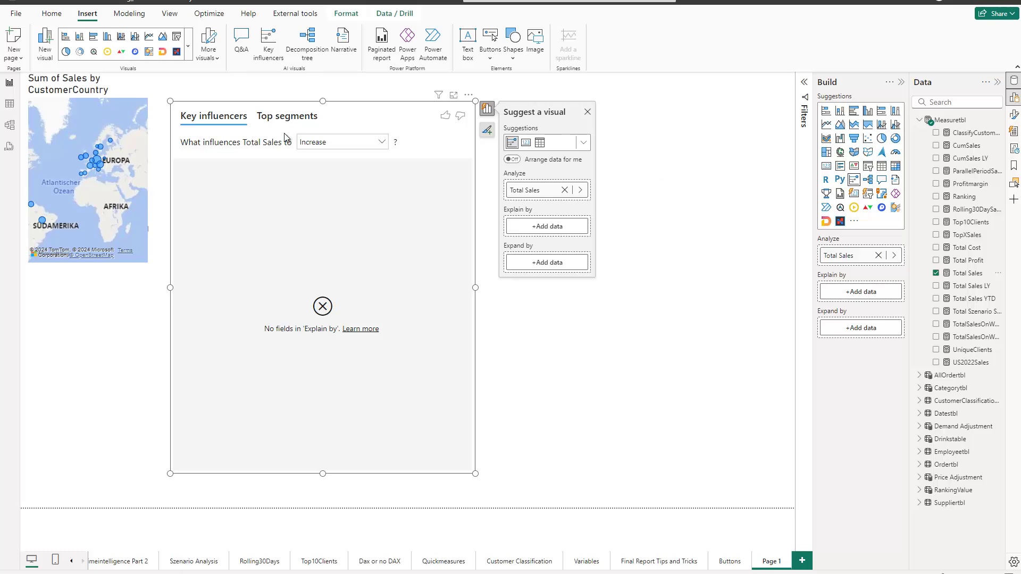
- Set the key influencers analysis to show what influences Total Sales to Decrease
left_click(336, 144)
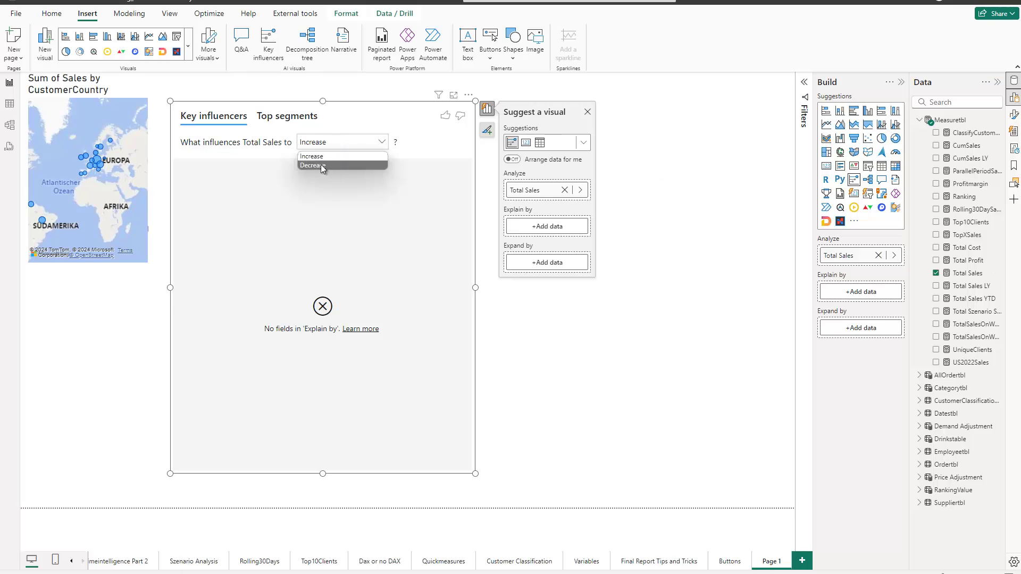
left_click(322, 166)
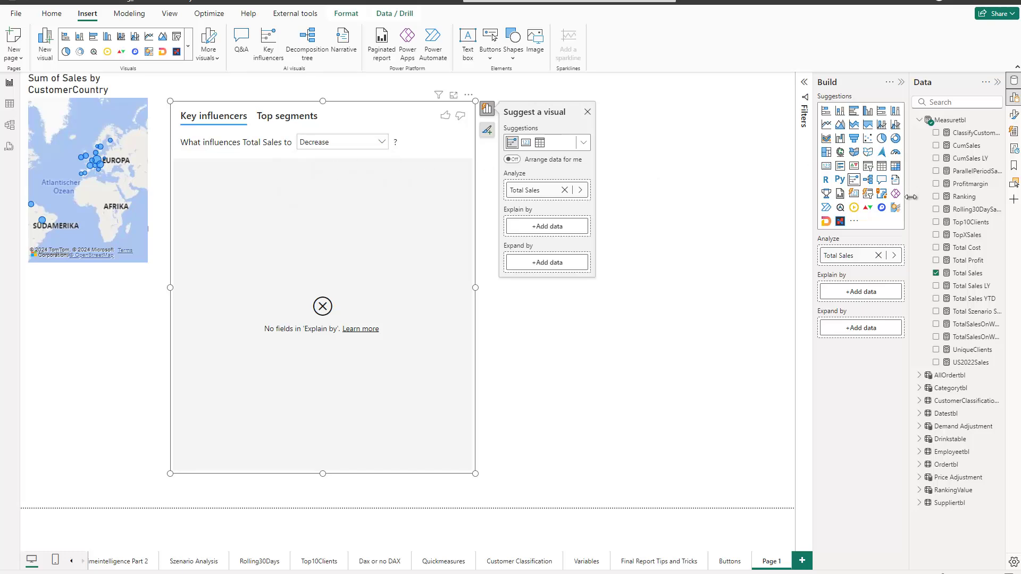
- Add Ordertbl's Category, ShipMode and CustomerCountry as explain-by fields of the key influencers visual
left_click(920, 120)
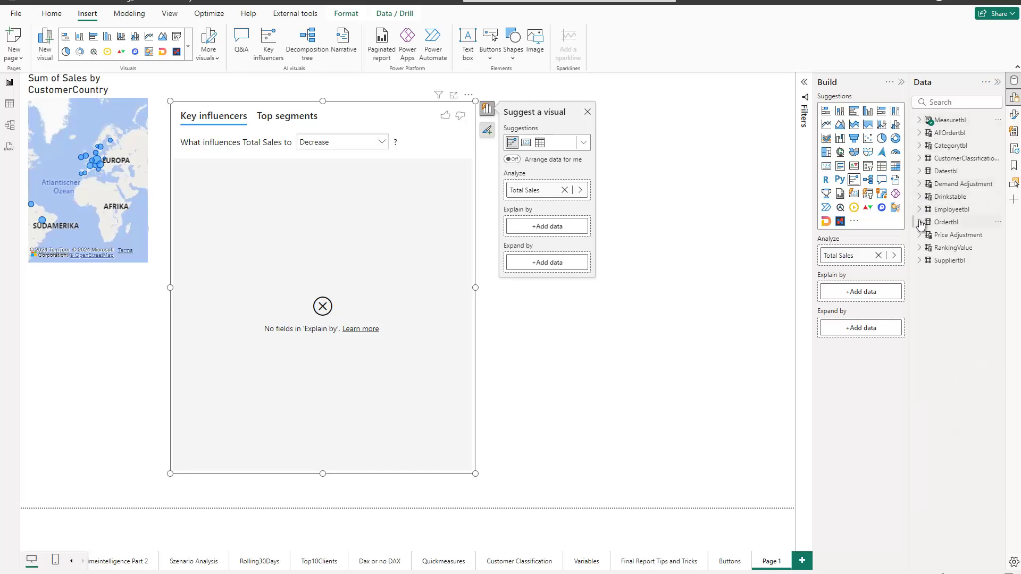
left_click(919, 222)
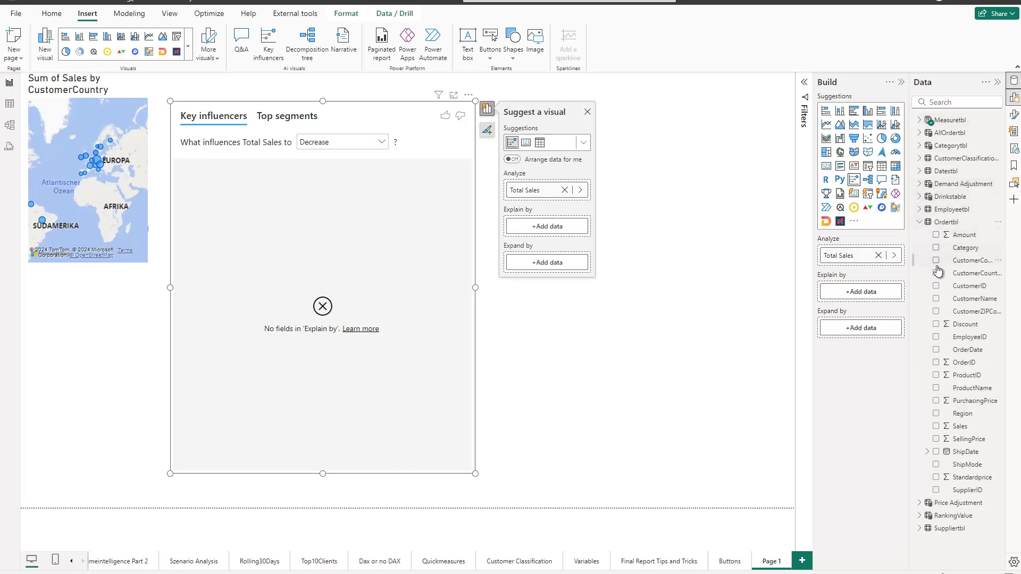
left_click_drag(968, 254, 536, 234)
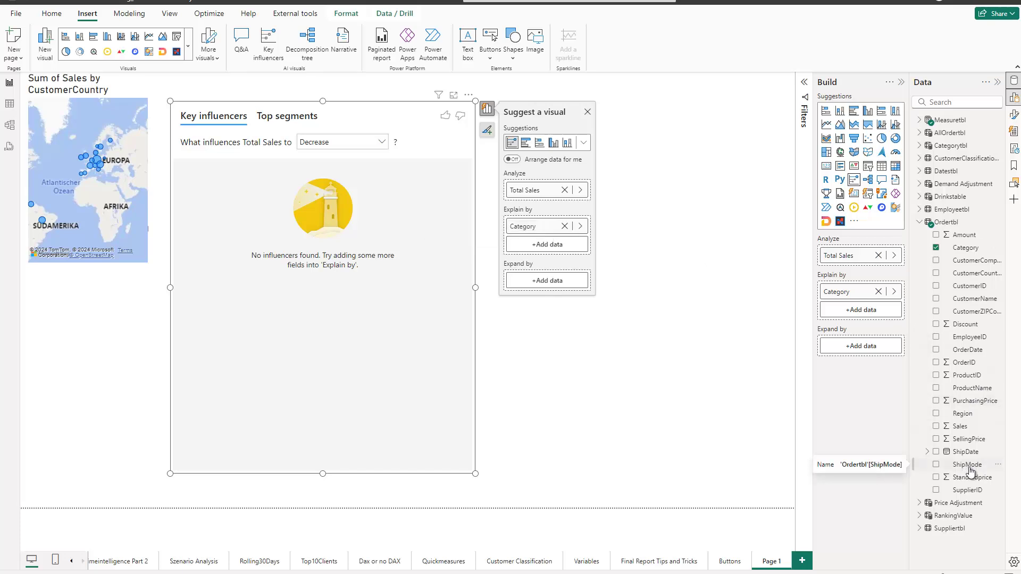
left_click_drag(969, 468, 531, 237)
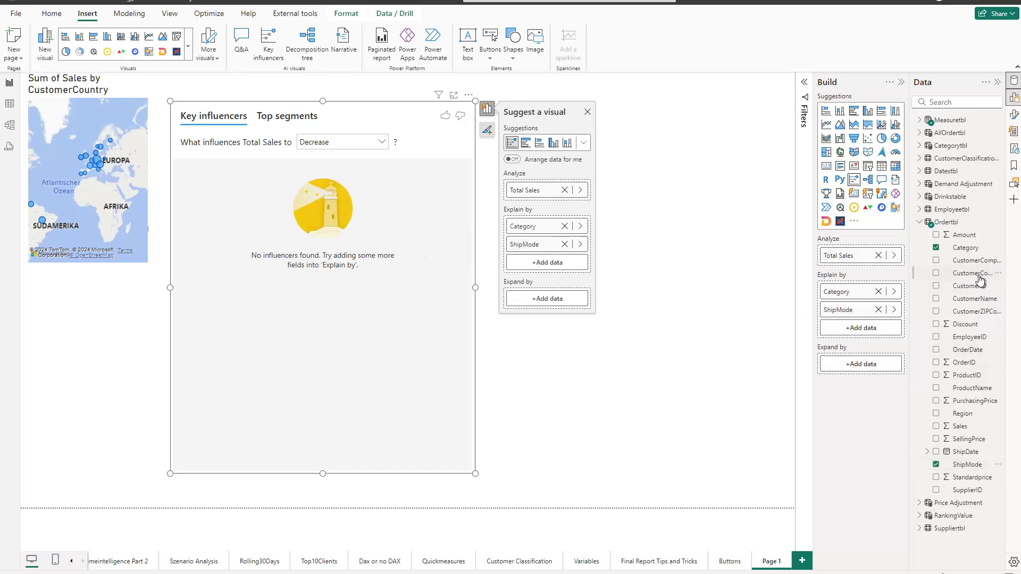
left_click_drag(980, 279, 558, 269)
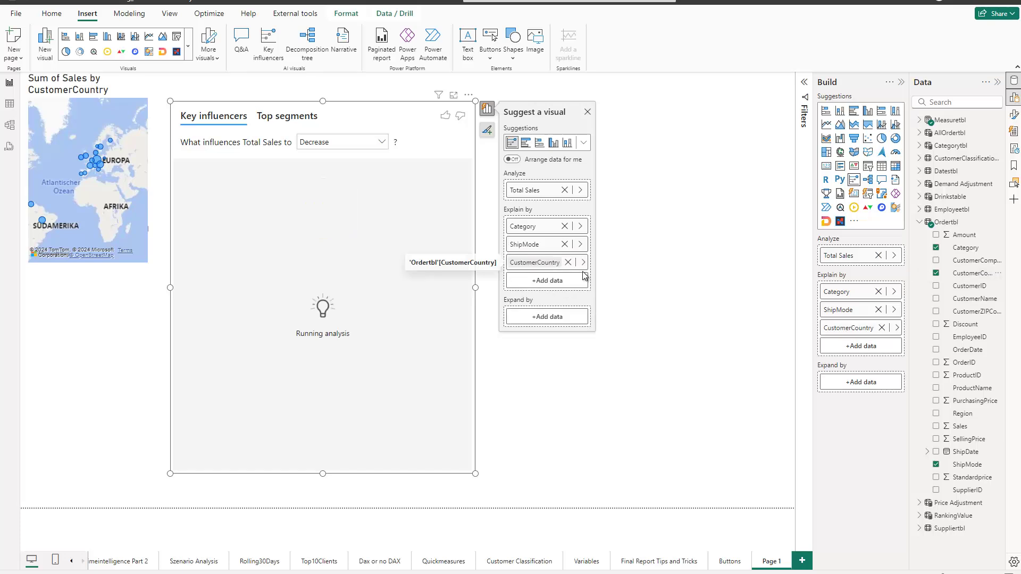
- Add Suppliertbl's Suppliername as another explain-by field of the key influencers visual
left_click(919, 529)
scroll(964, 484, "down", 1)
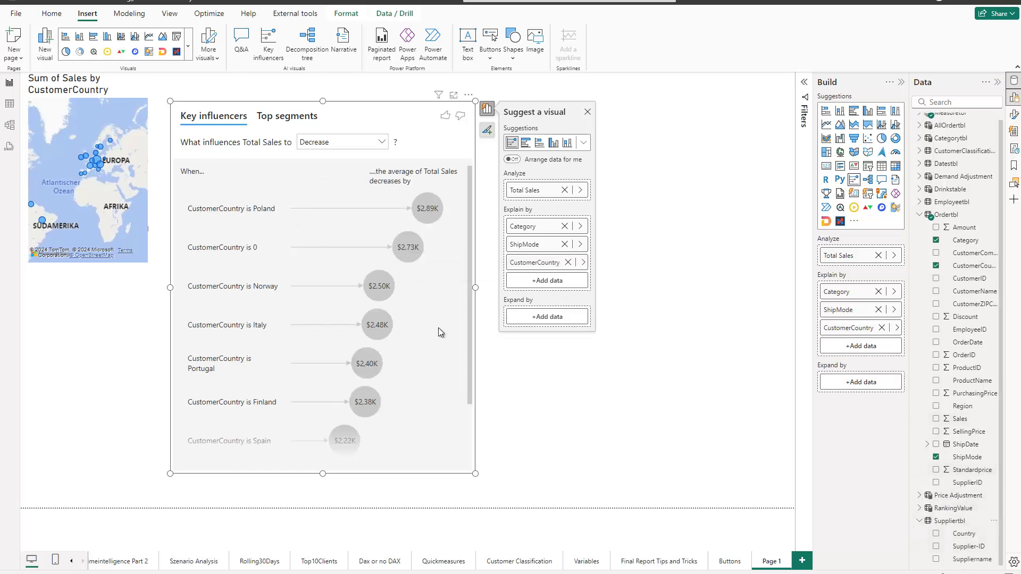
left_click_drag(973, 560, 852, 346)
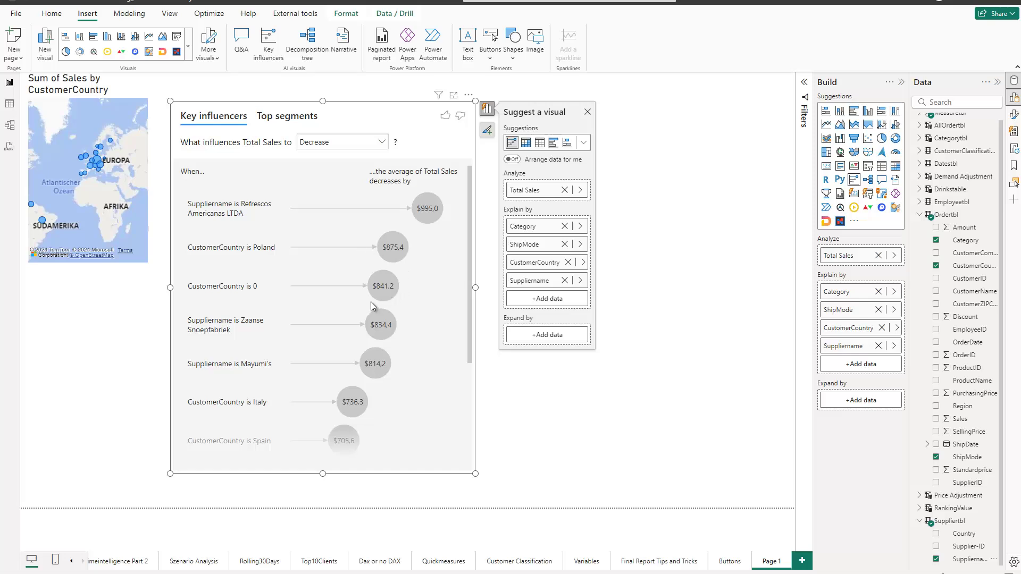
- Examine the ranked influencers that decrease Total Sales and the top segments where Total Sales is likely Low
scroll(371, 303, "down", 3)
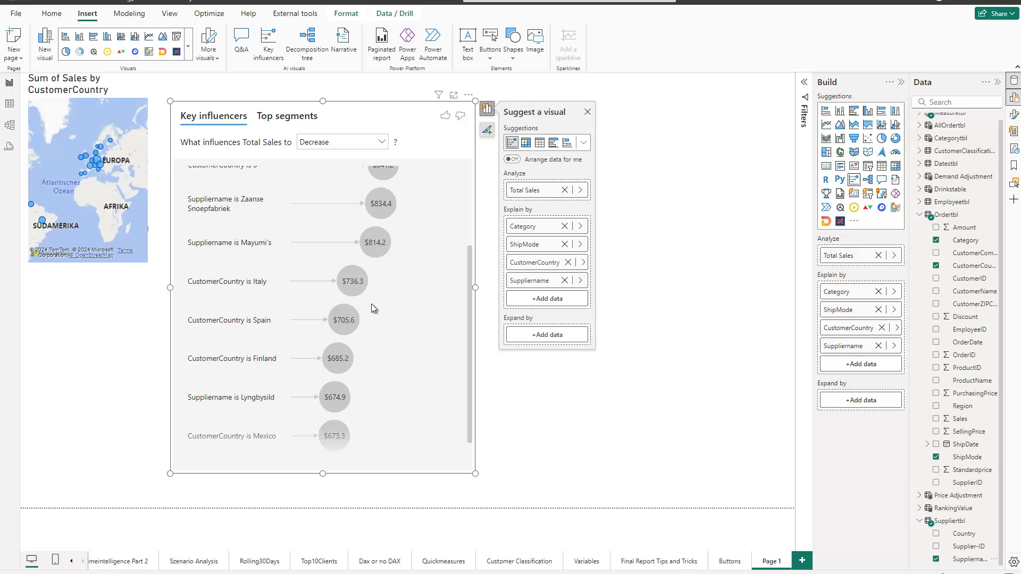
scroll(372, 304, "up", 3)
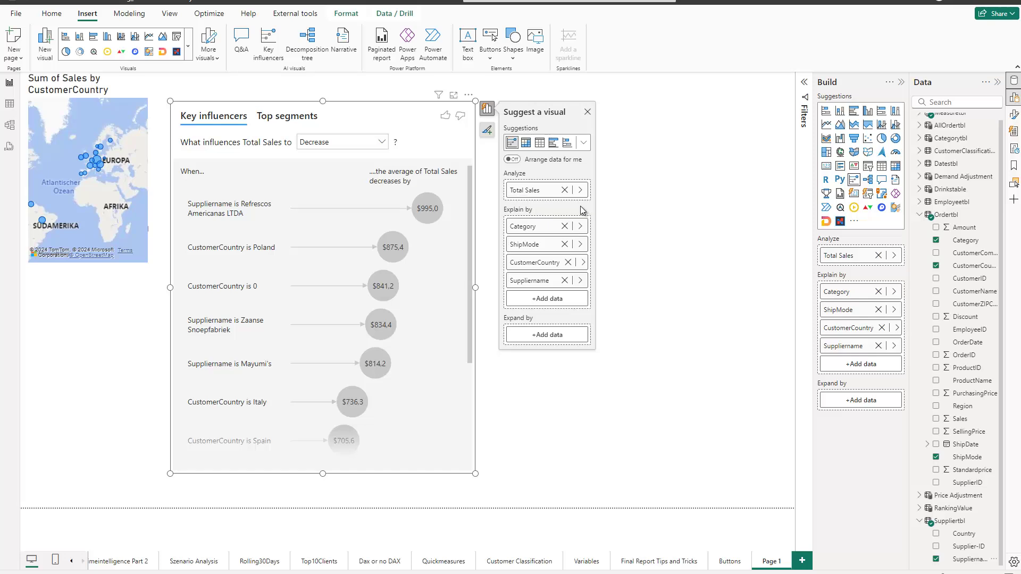
left_click(281, 119)
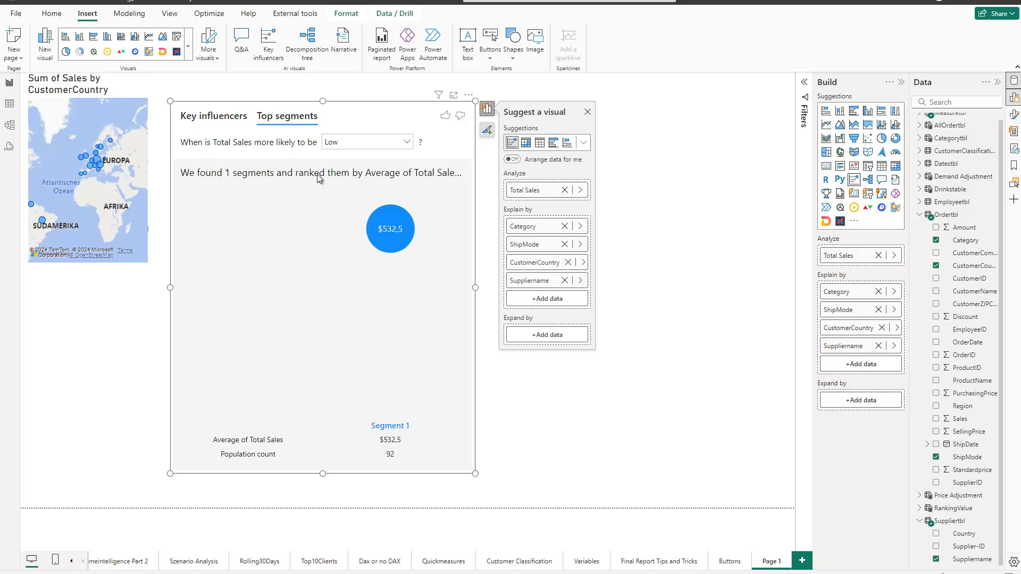
left_click(206, 116)
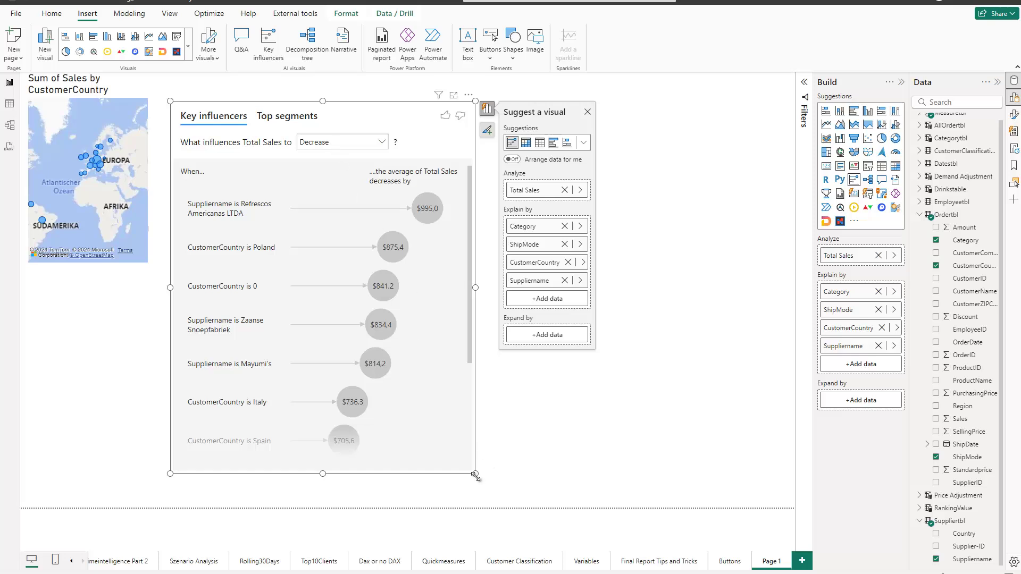
- Shrink the key influencers visual to a small tile and place it below the sales map
left_click_drag(474, 473, 350, 265)
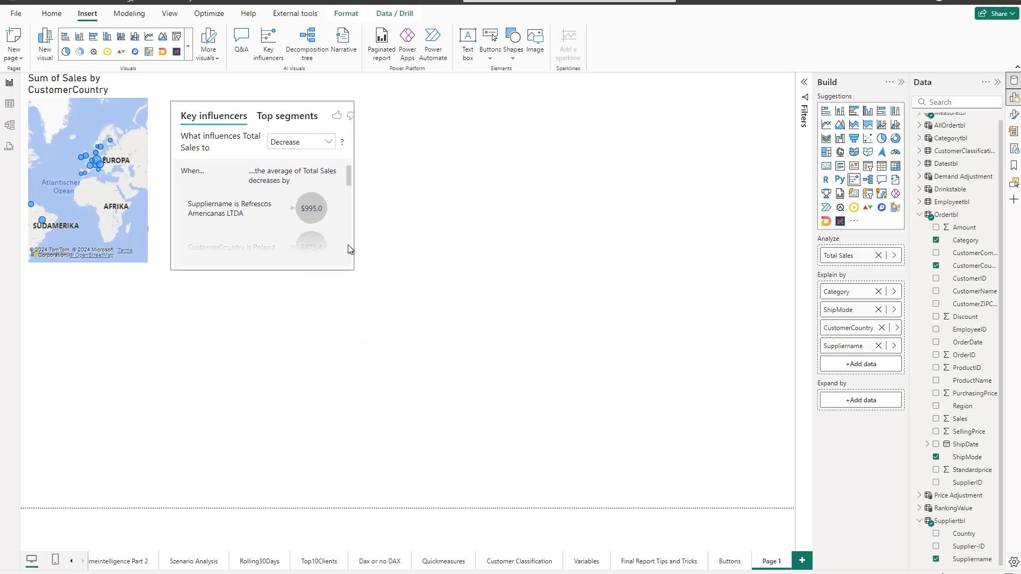
left_click_drag(343, 98, 194, 300)
left_click(361, 152)
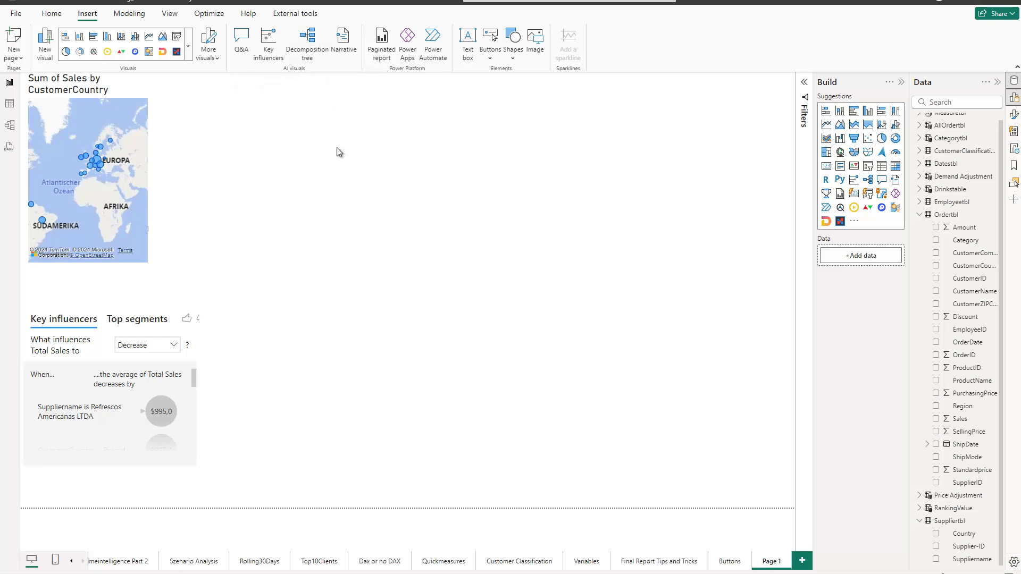
- Insert a large decomposition tree beside the map and key influencers visuals, with Measuretbl's Total Profit as its field to analyze
left_click(307, 43)
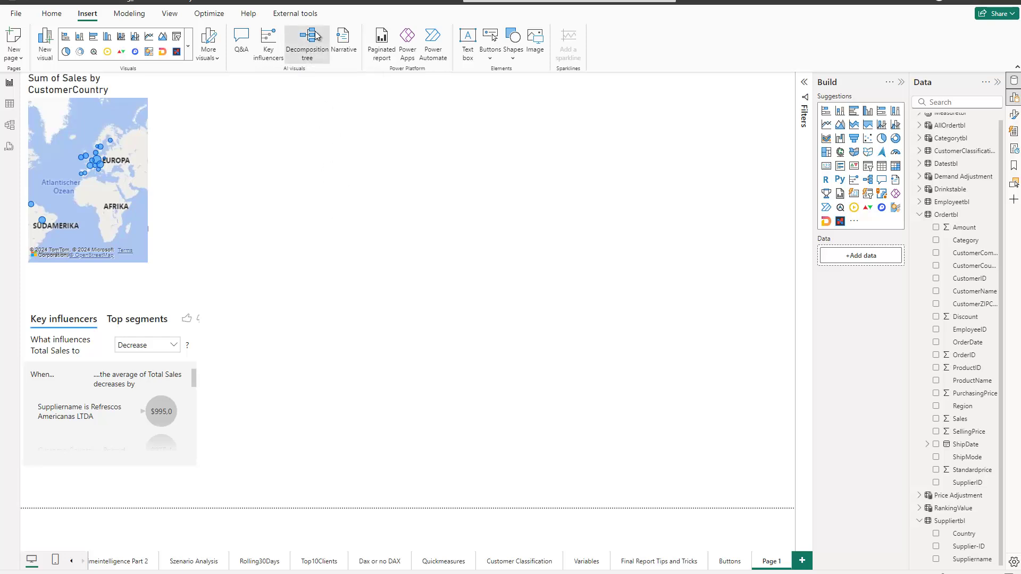
left_click_drag(353, 265, 550, 484)
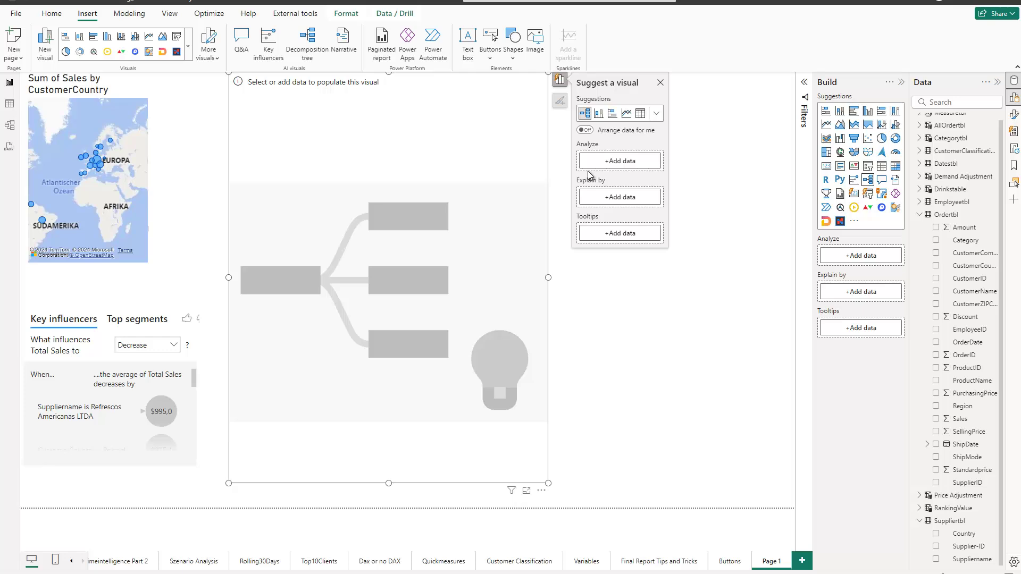
scroll(952, 120, "up", 1)
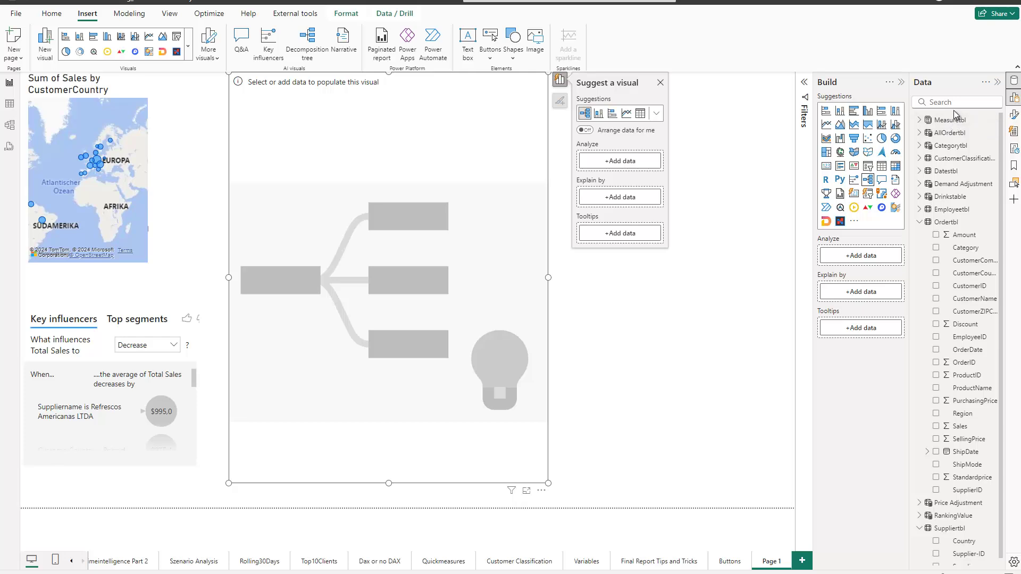
left_click(919, 120)
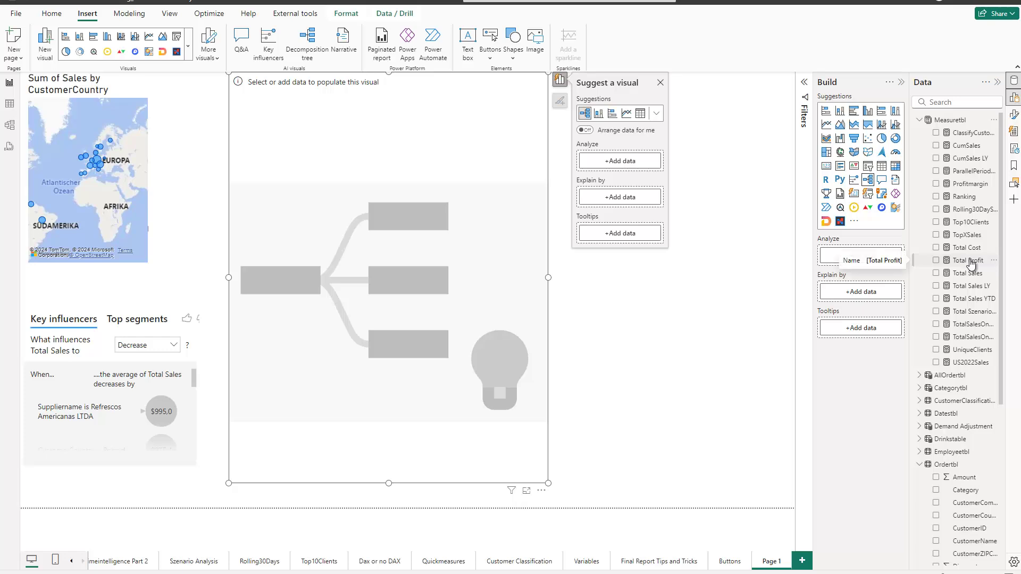
left_click_drag(971, 262, 620, 162)
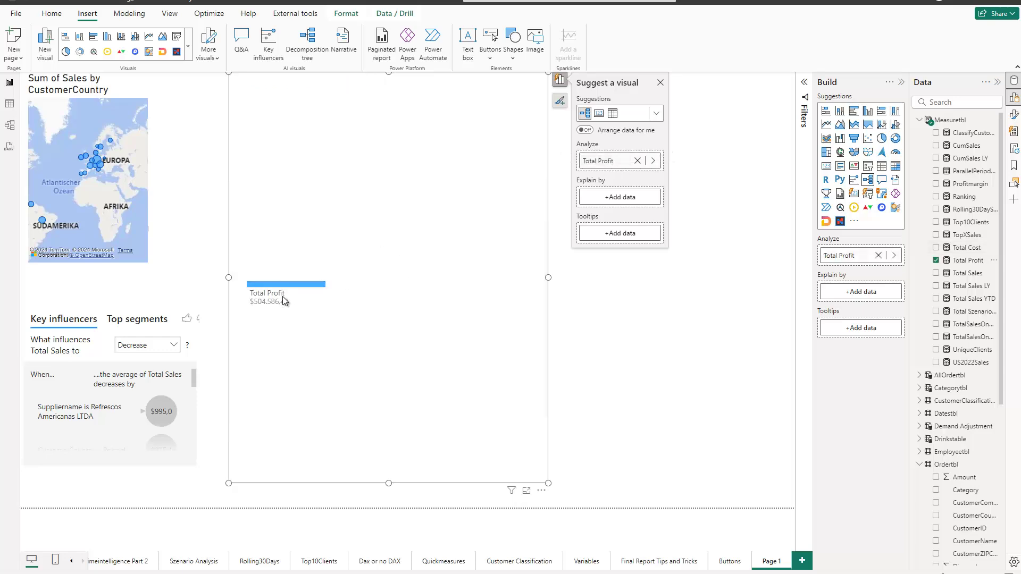
- Add Ordertbl's Category as an explain-by field of the decomposition tree
mouse_move(291, 304)
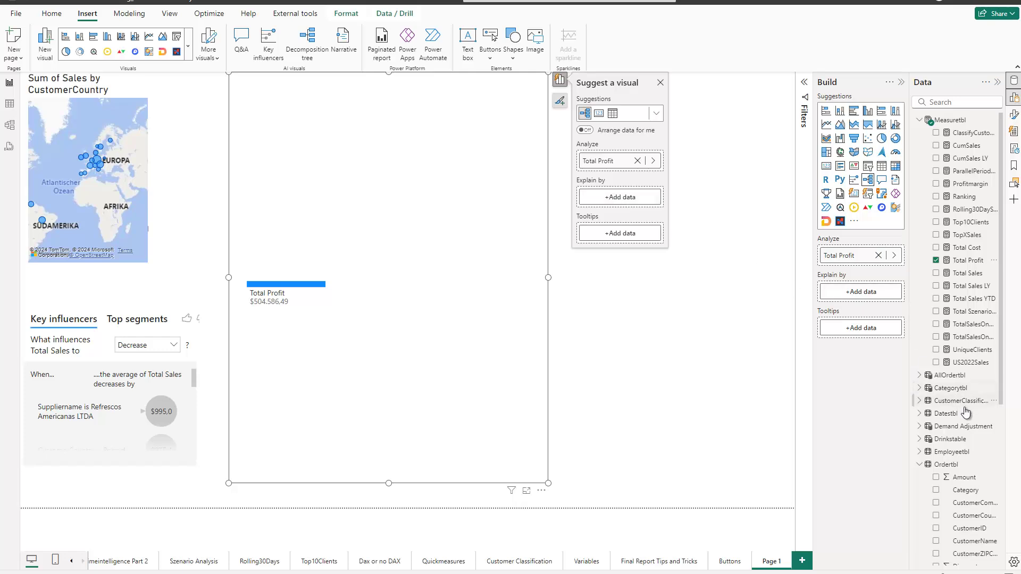
scroll(966, 413, "down", 2)
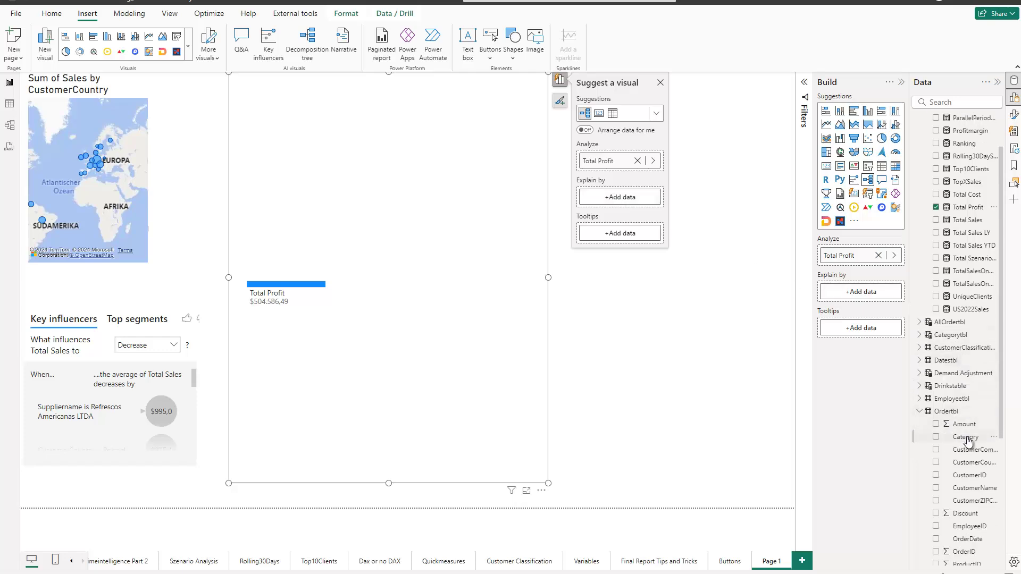
left_click_drag(968, 441, 845, 329)
left_click_drag(610, 183, 601, 213)
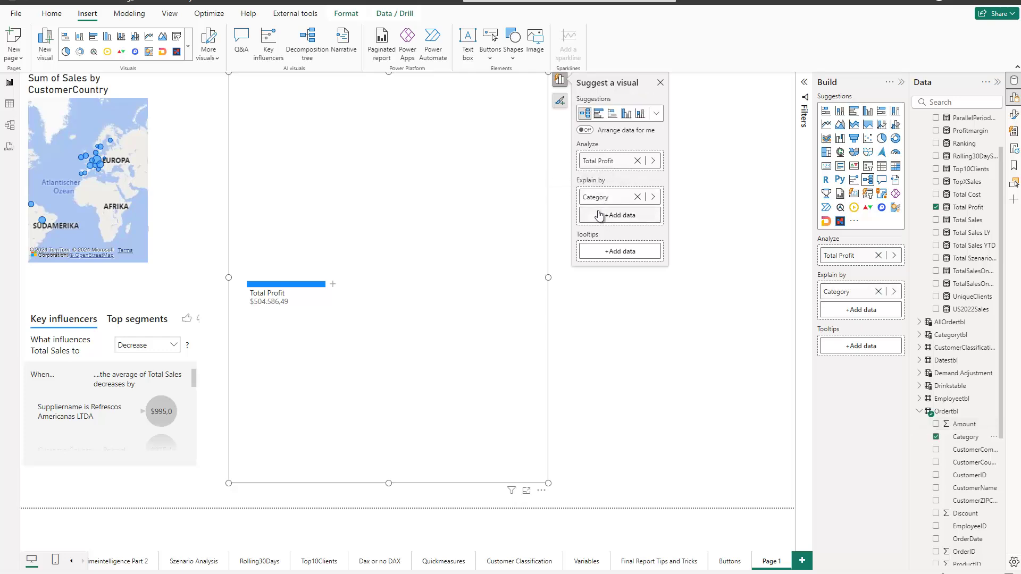
- Try the AI splits of Total Profit by High value and by Low value, removing the added level each time
left_click(333, 285)
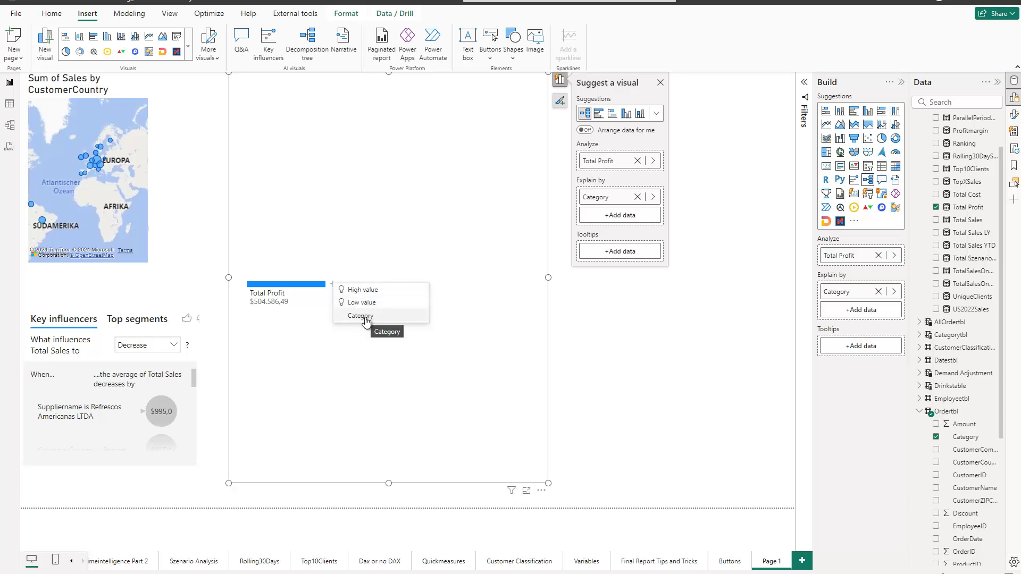
left_click(375, 291)
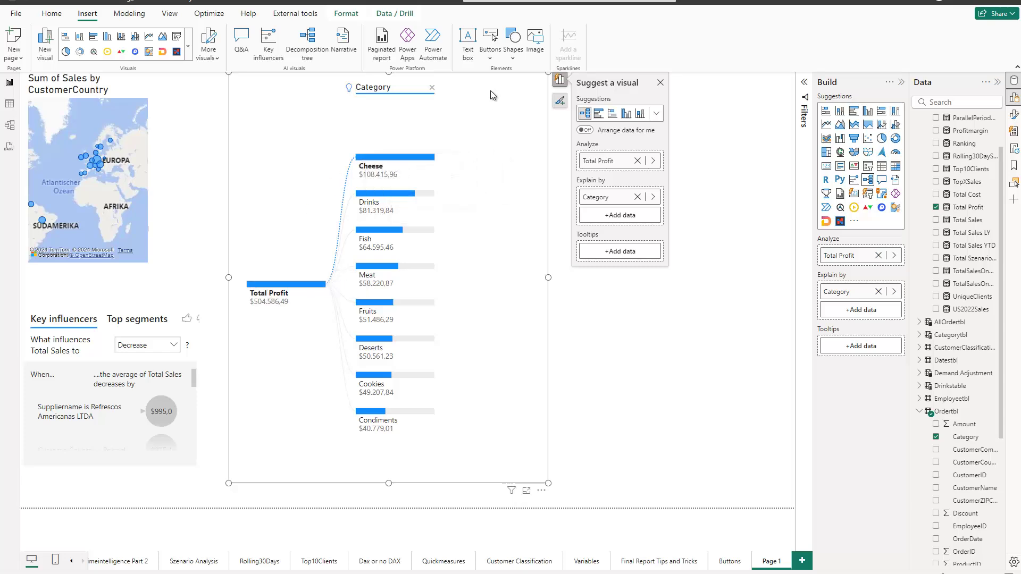
left_click(432, 88)
left_click(332, 284)
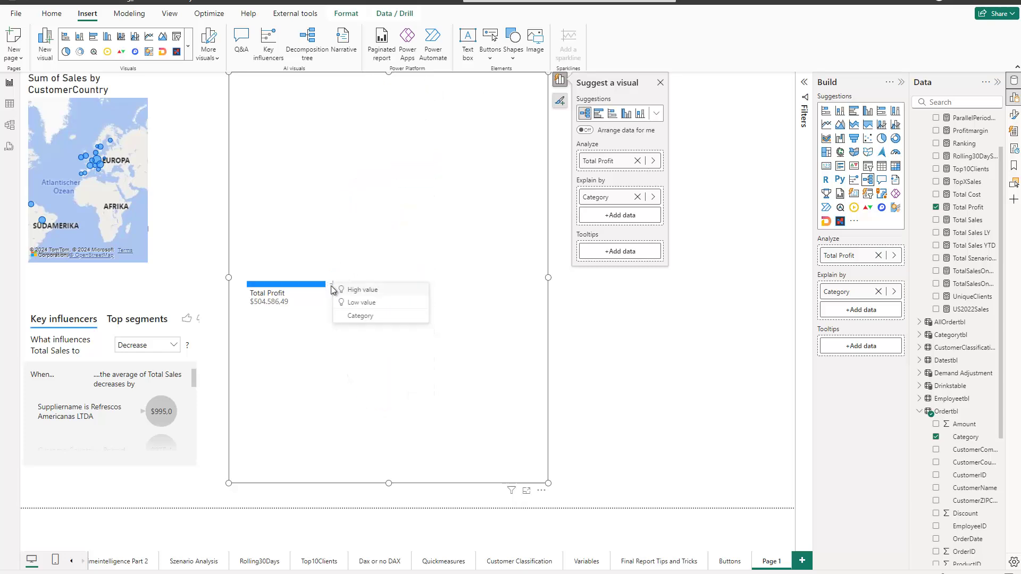
left_click(366, 303)
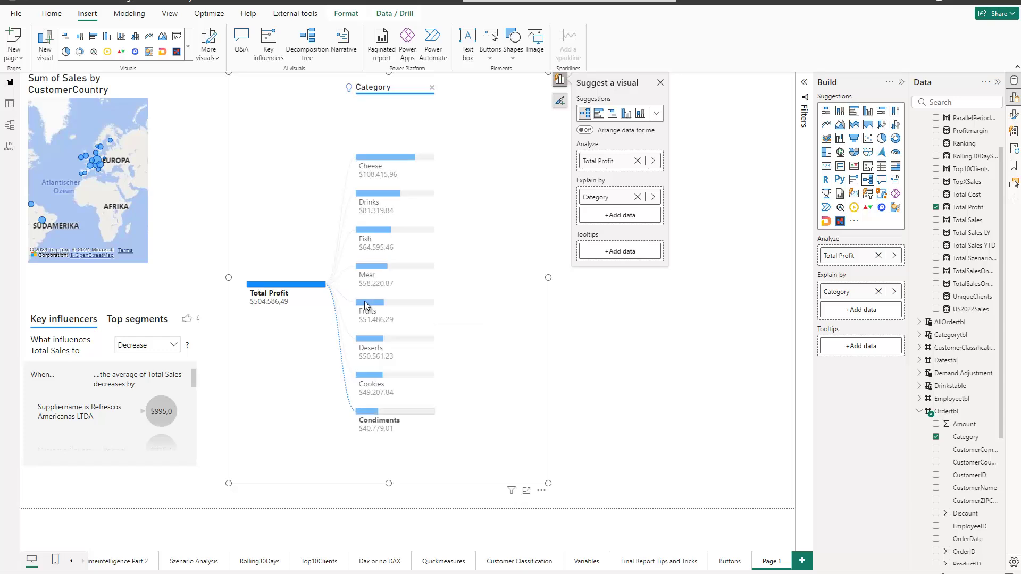
left_click(432, 89)
- Split Total Profit by Category in the tree and add Ordertbl's ShipMode as a second explain-by field
left_click(333, 285)
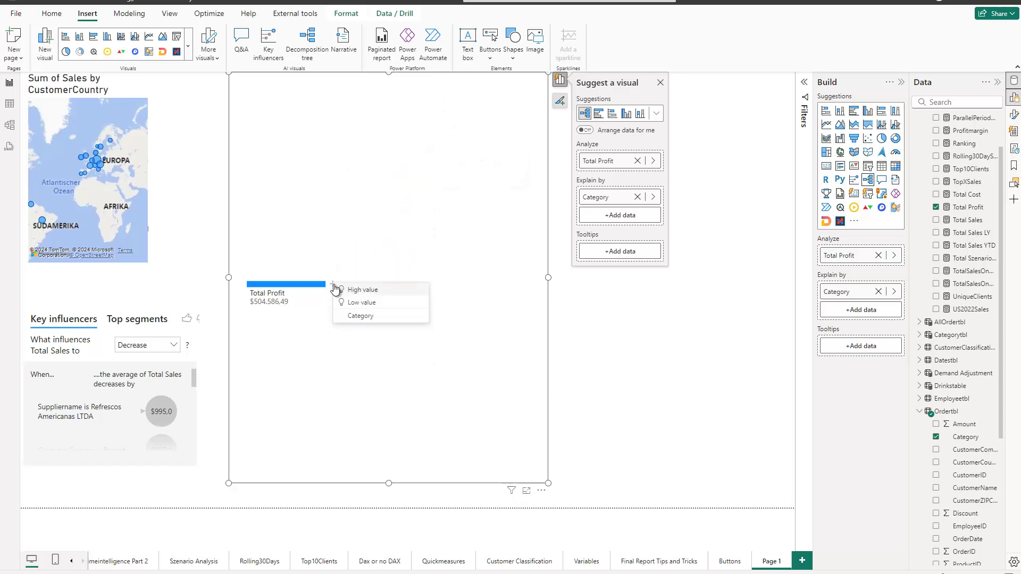
left_click(358, 316)
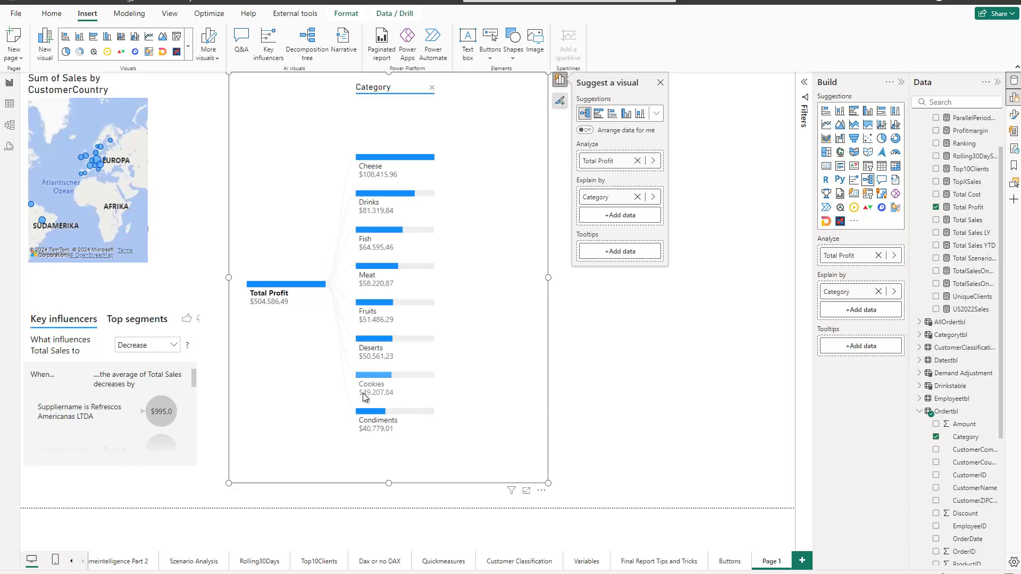
mouse_move(365, 398)
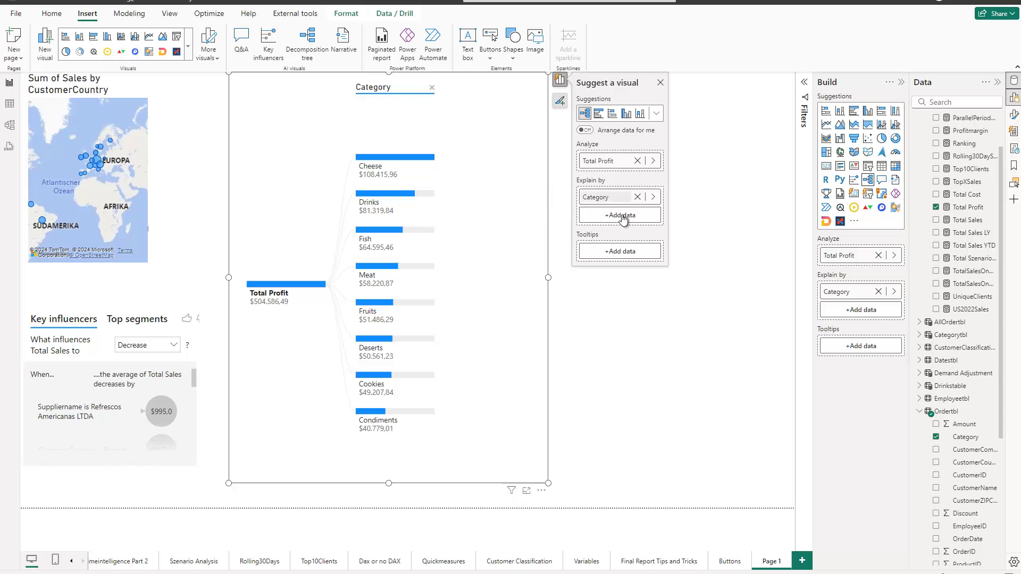
scroll(949, 349, "down", 5)
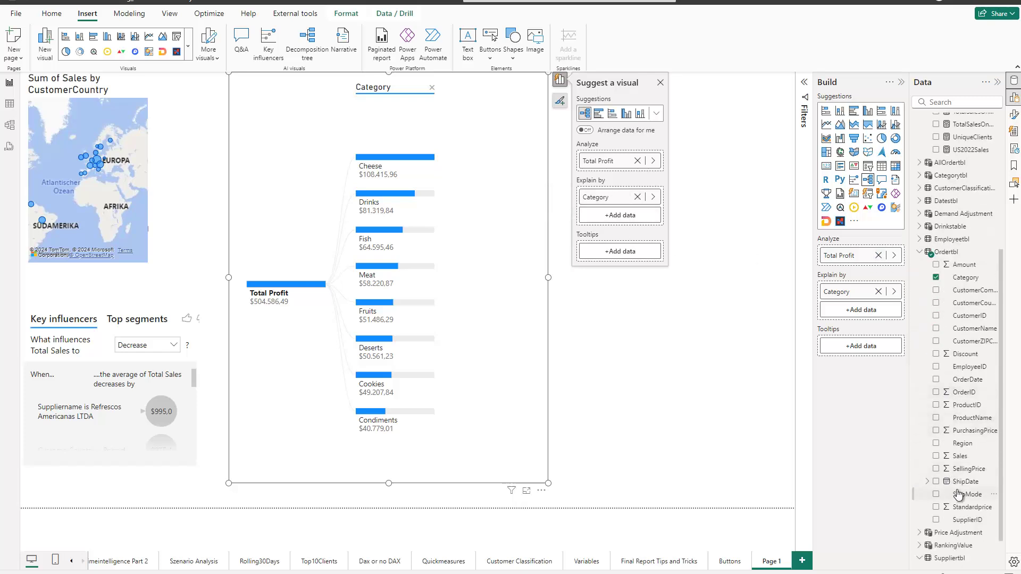
left_click_drag(966, 494, 612, 221)
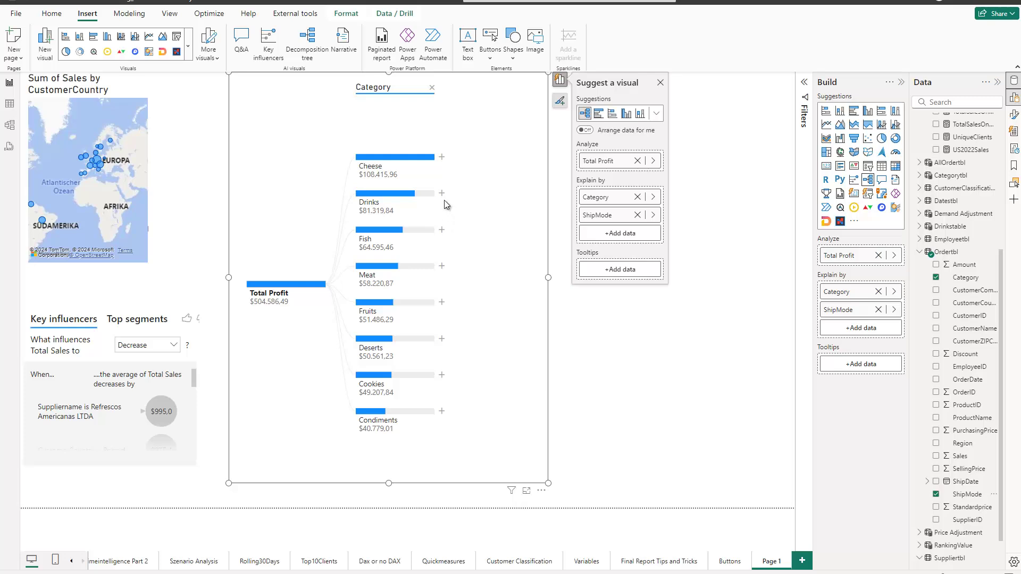
- Try the ShipMode breakdown for Cheese, Drinks and Fruits, and remove that level from the tree
left_click(441, 157)
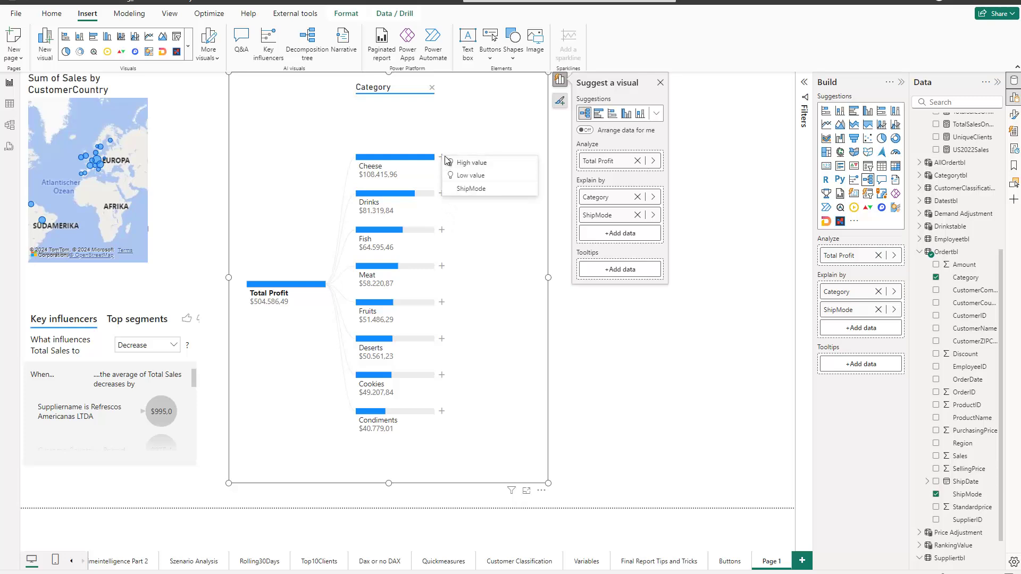
left_click(471, 191)
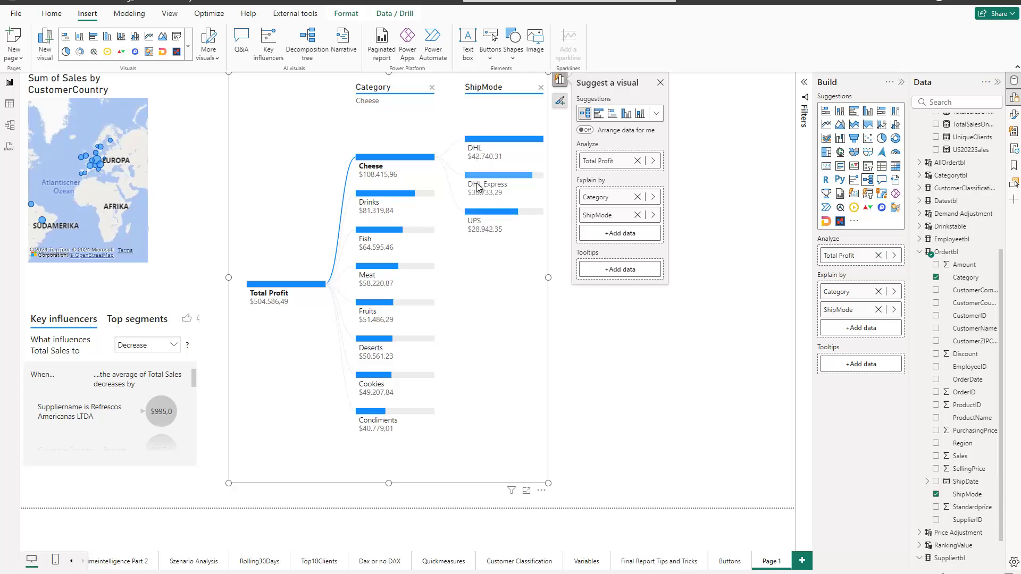
left_click(394, 194)
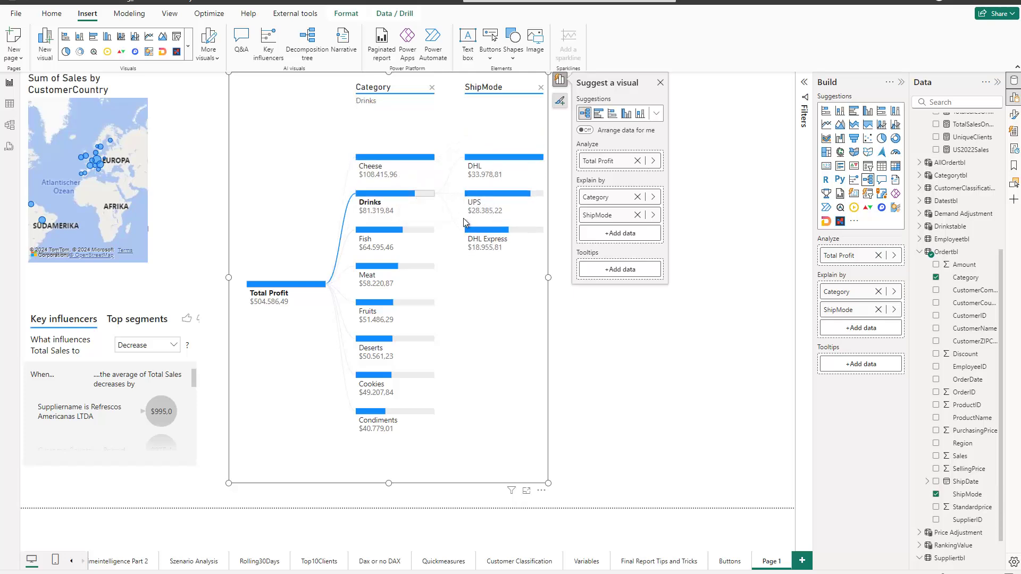
left_click(366, 304)
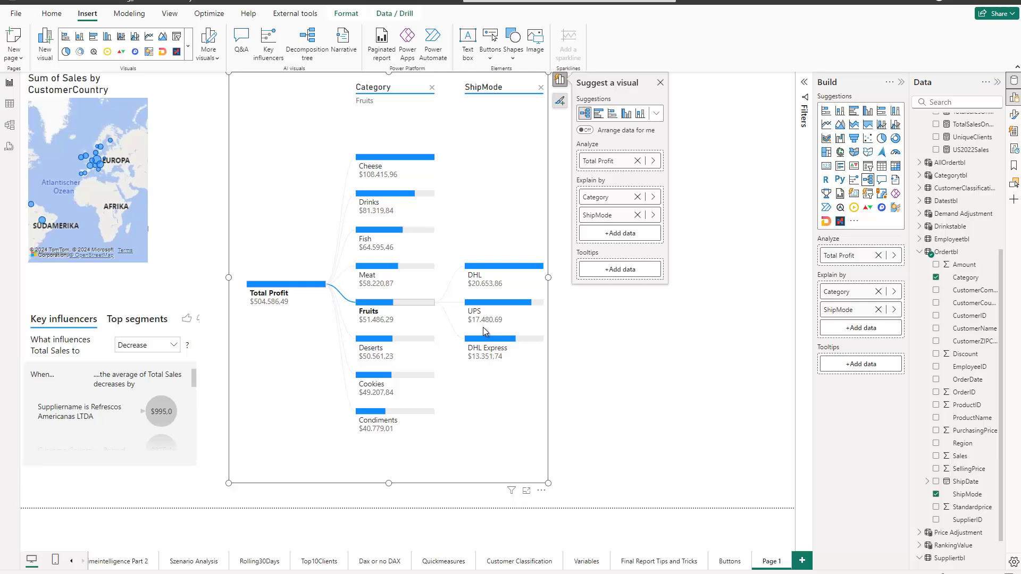
left_click(541, 88)
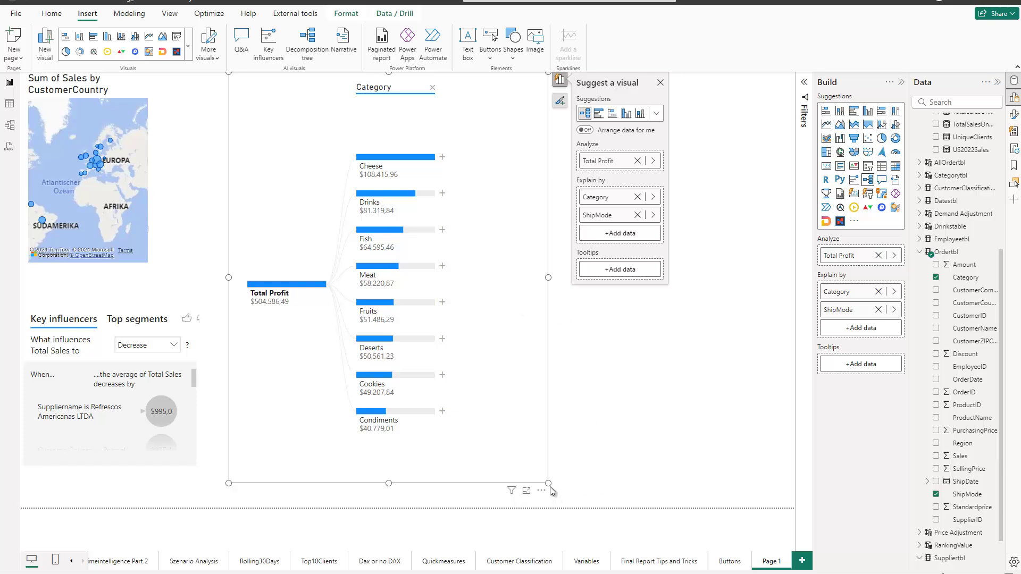
- Shrink the decomposition tree to free space beside it and insert a narrative visual of the Custom type
left_click_drag(549, 484, 445, 323)
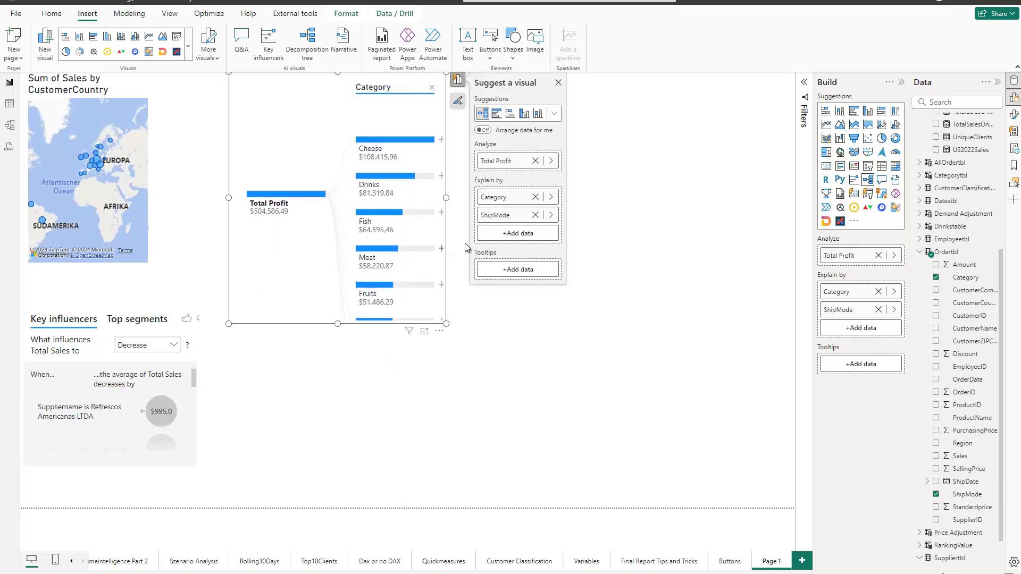
left_click(496, 343)
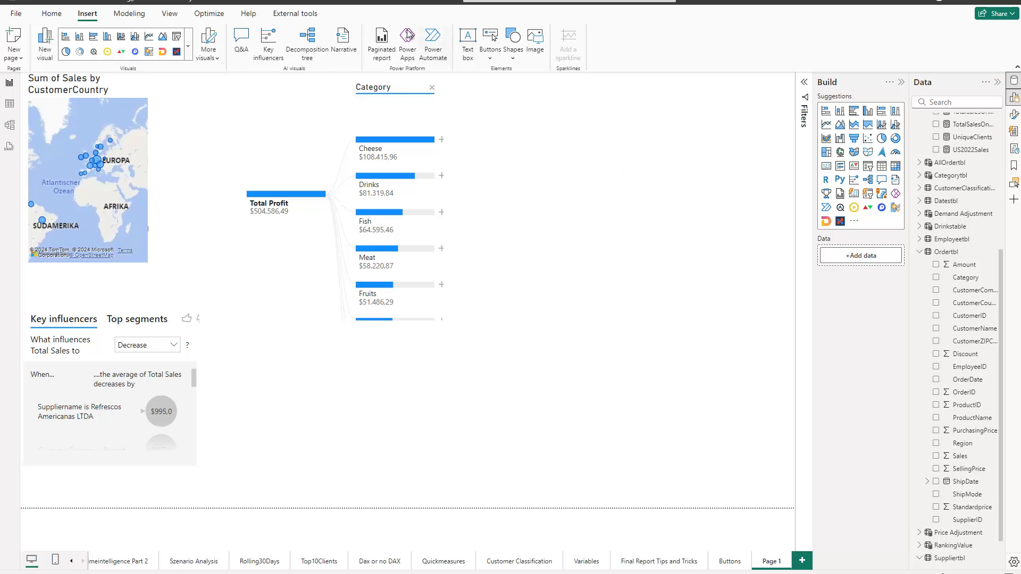
left_click(343, 40)
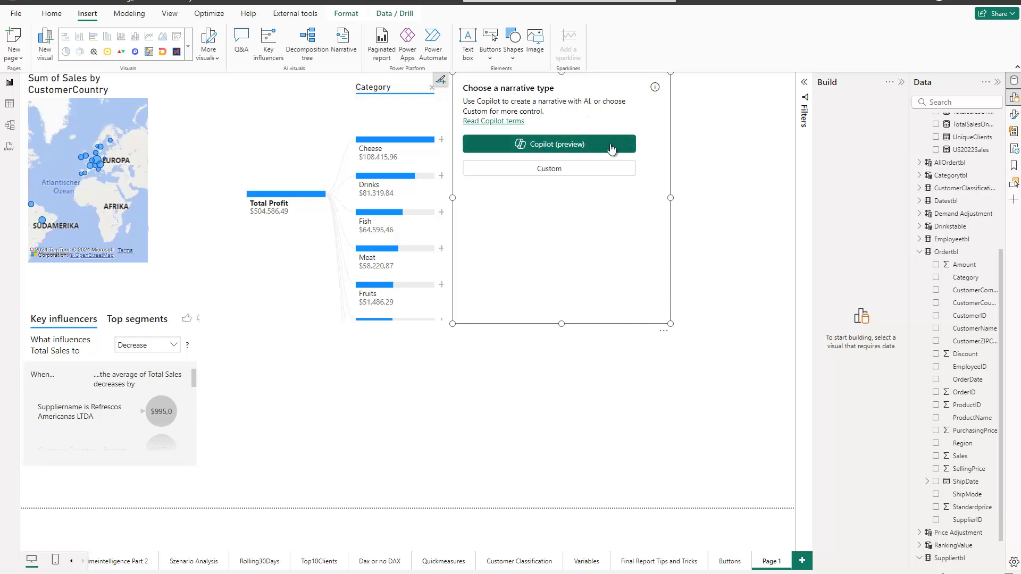
left_click(550, 170)
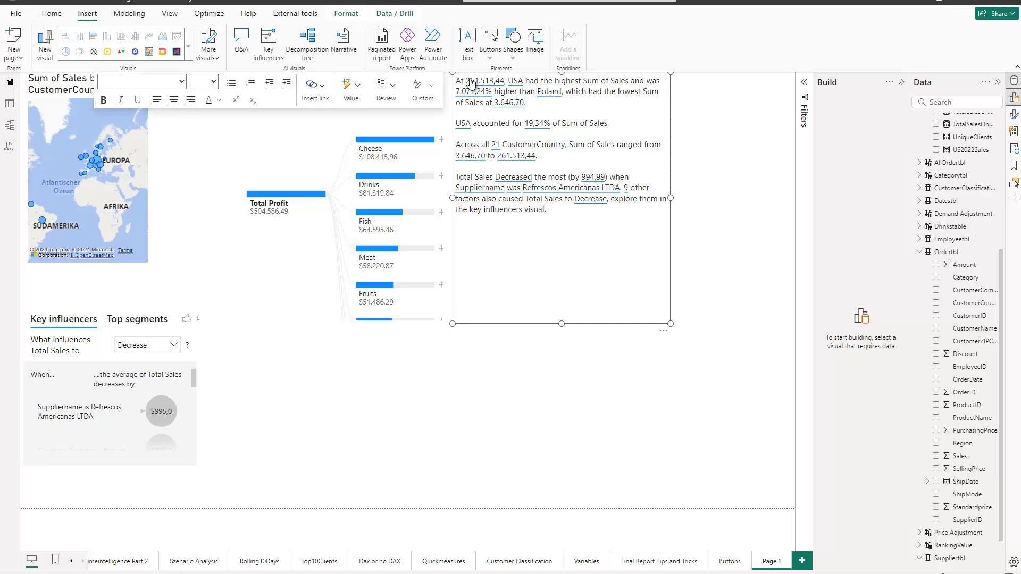
- Make the narrative visual wider and slightly shorter, and set all its text to font size 12
left_click_drag(669, 322, 770, 280)
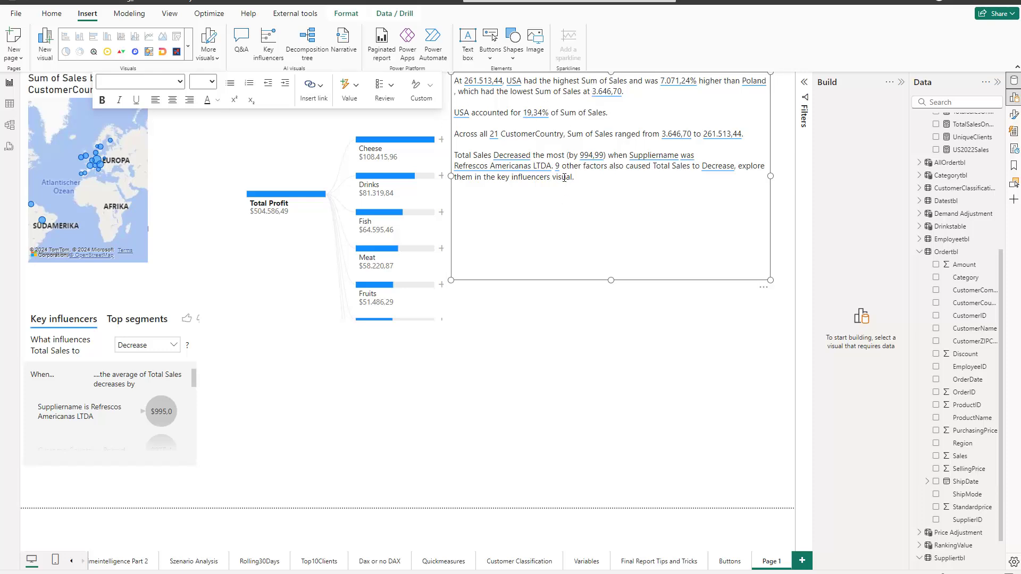
left_click(597, 180)
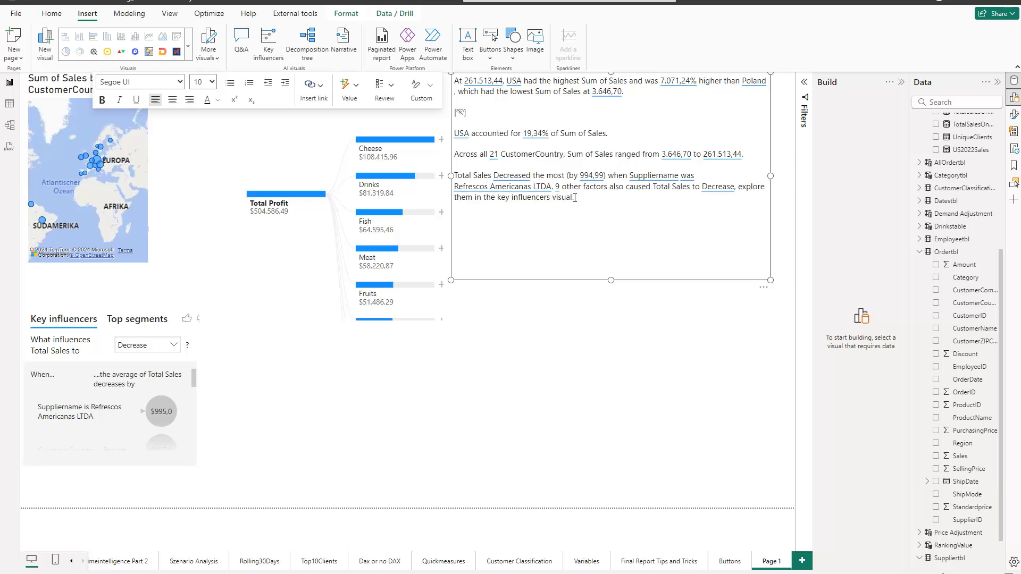
key("ctrl+a")
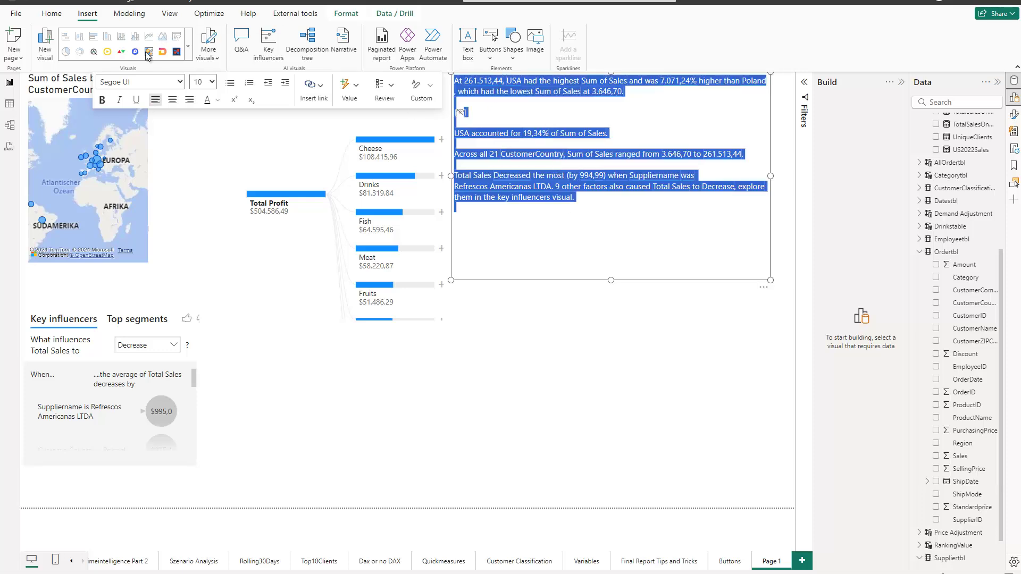
left_click(204, 82)
left_click(200, 151)
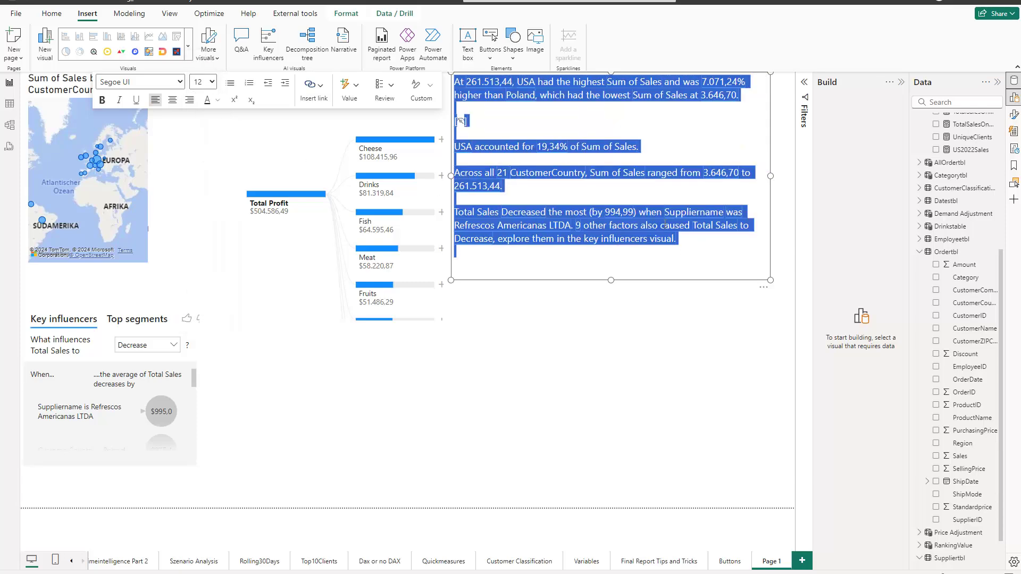
key("Right")
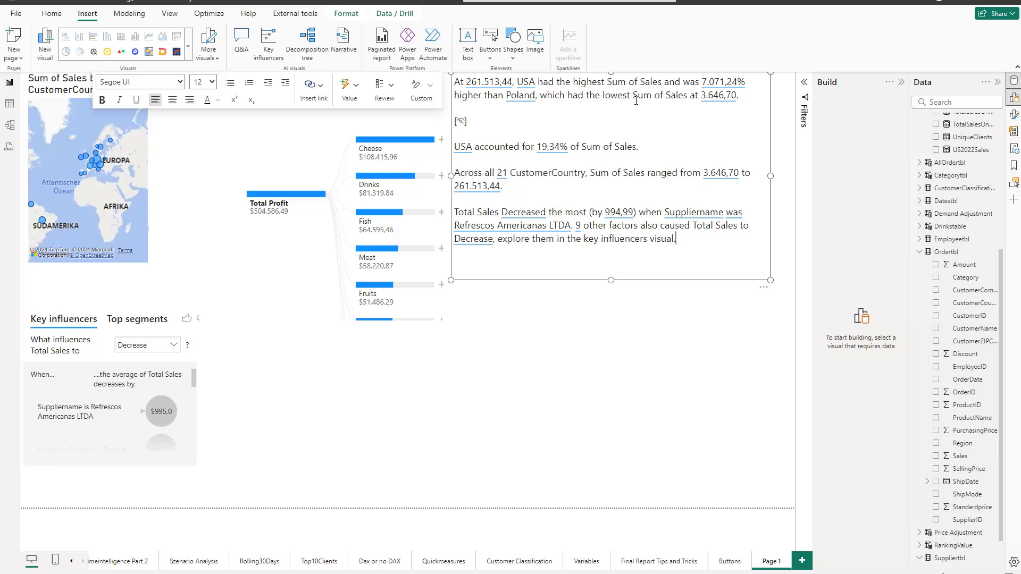
- Add a new line at the end of the narrative reading "The total Sales was"
left_click(686, 242)
left_click_drag(686, 242, 609, 233)
left_click(686, 237)
key("Return")
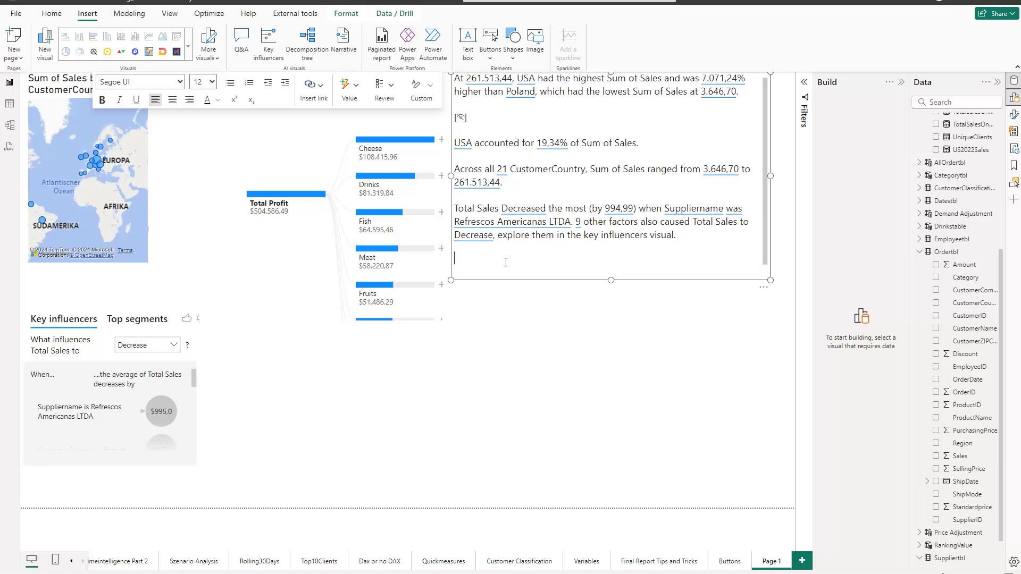
type("The total Sales was")
- Start a dynamic value at the end of the new narrative sentence, calculated from "Total Sales"
left_click(355, 91)
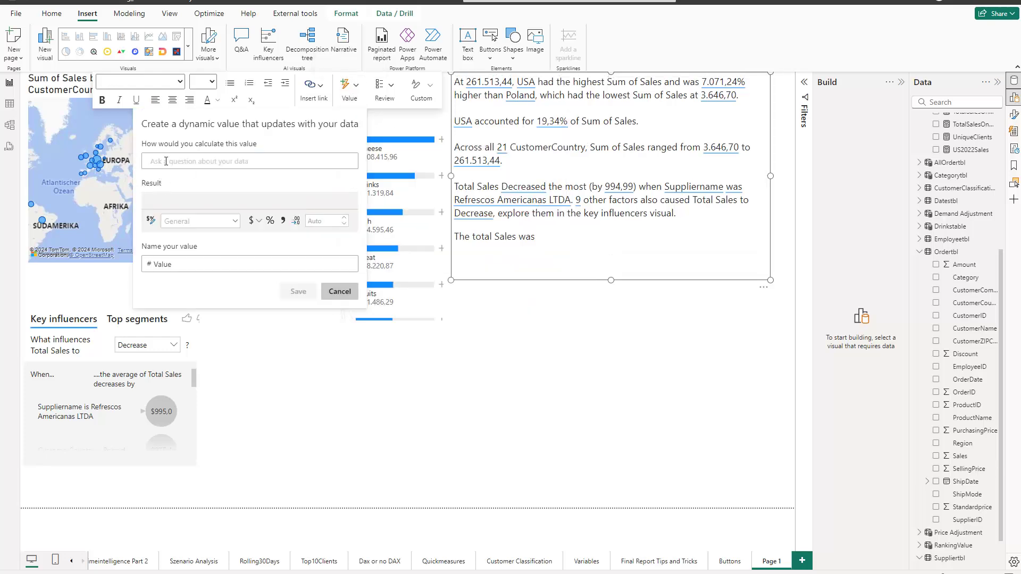
left_click(166, 161)
type("T")
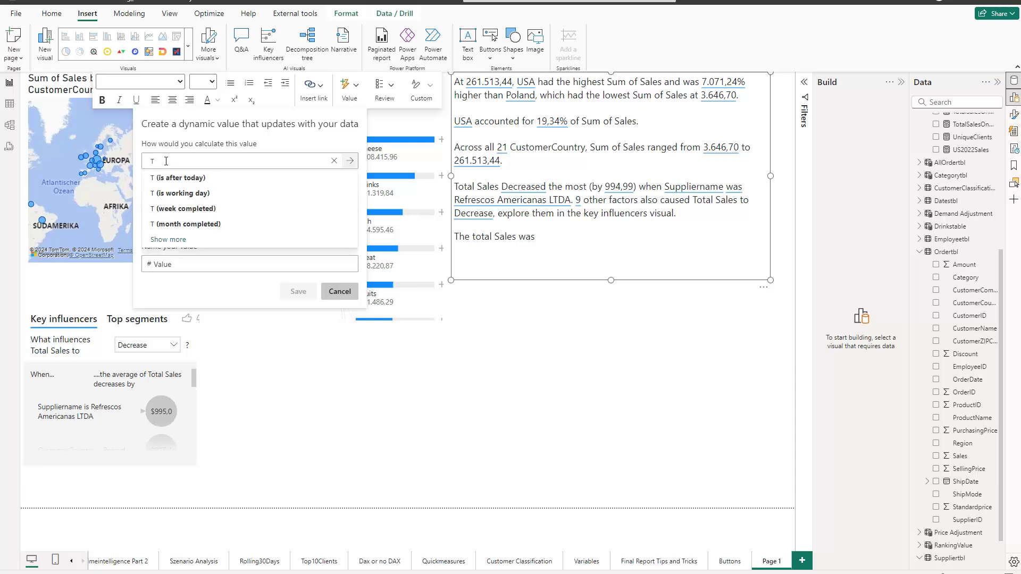
type("otal Sales")
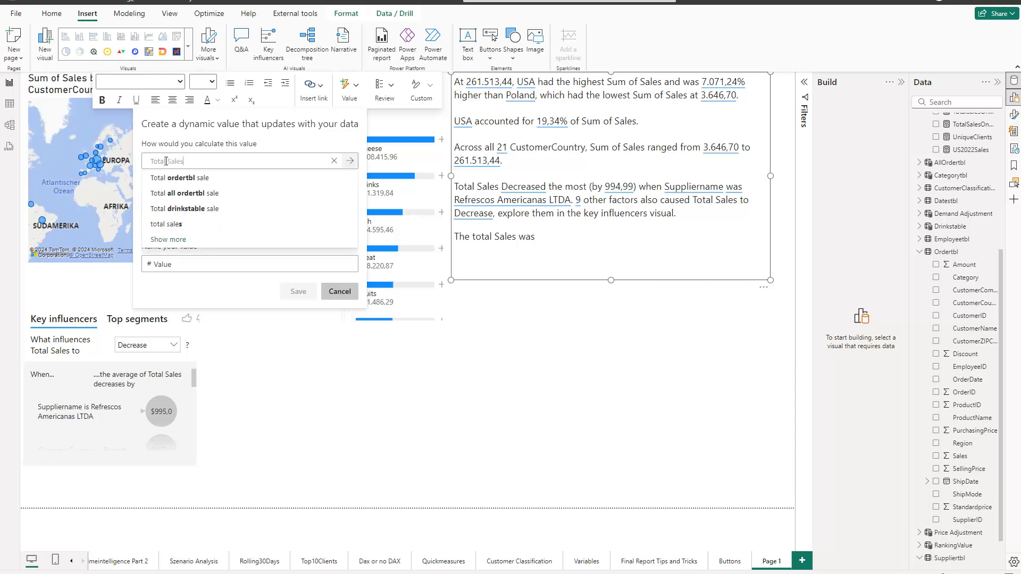
left_click(167, 179)
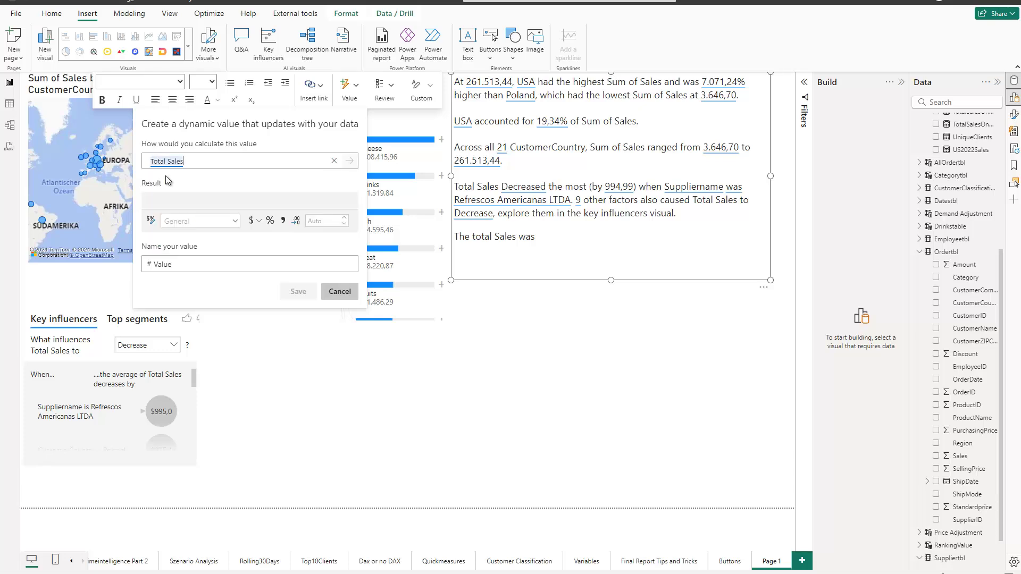
- Name the dynamic value TS, save it into the narrative sentence, and reopen its definition for a brief check
left_click(173, 264)
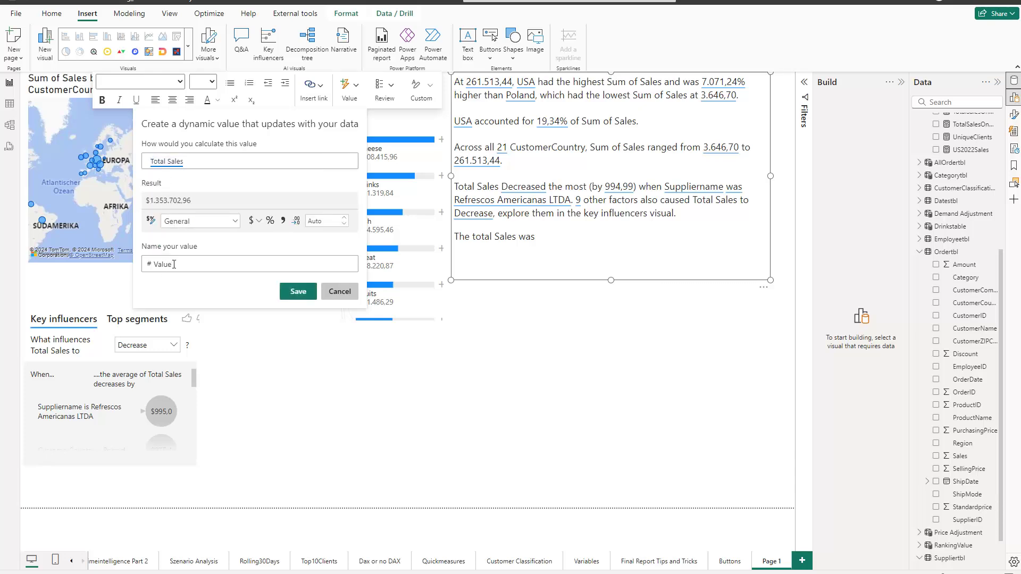
key("BackSpace")
key("BackSpace")
key("BackSpace")
key("BackSpace")
key("BackSpace")
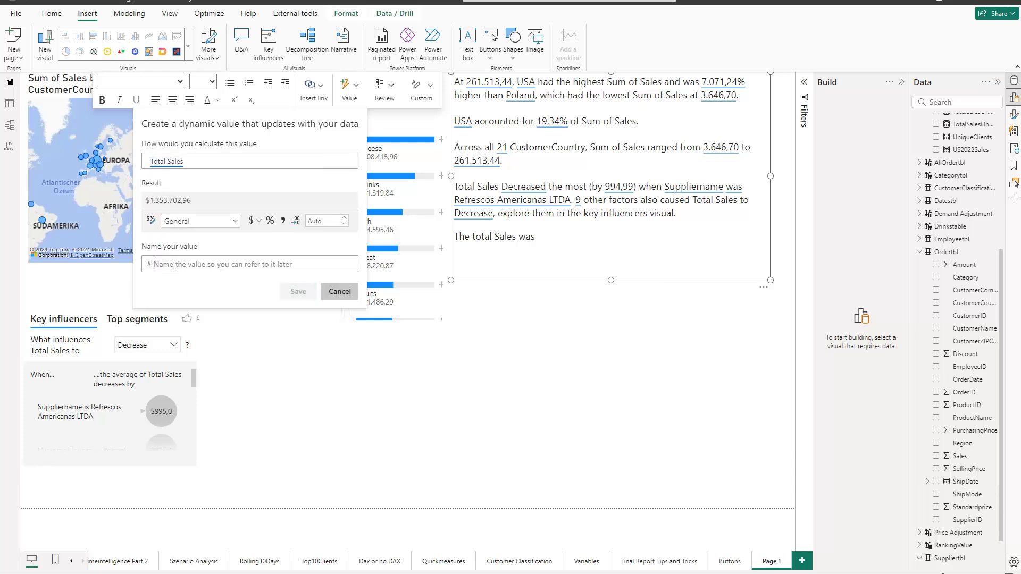
type("TS")
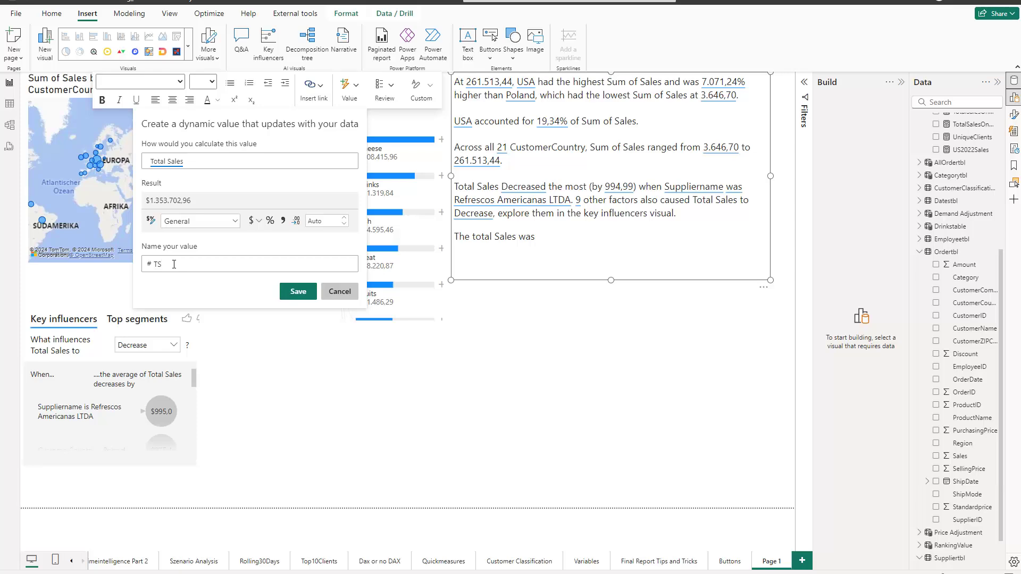
left_click(296, 292)
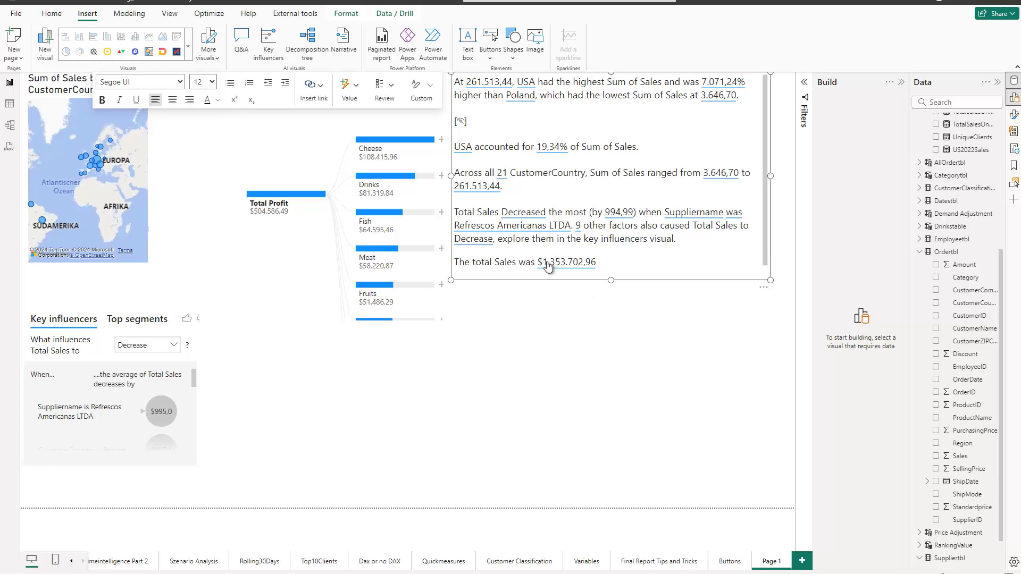
left_click(575, 269)
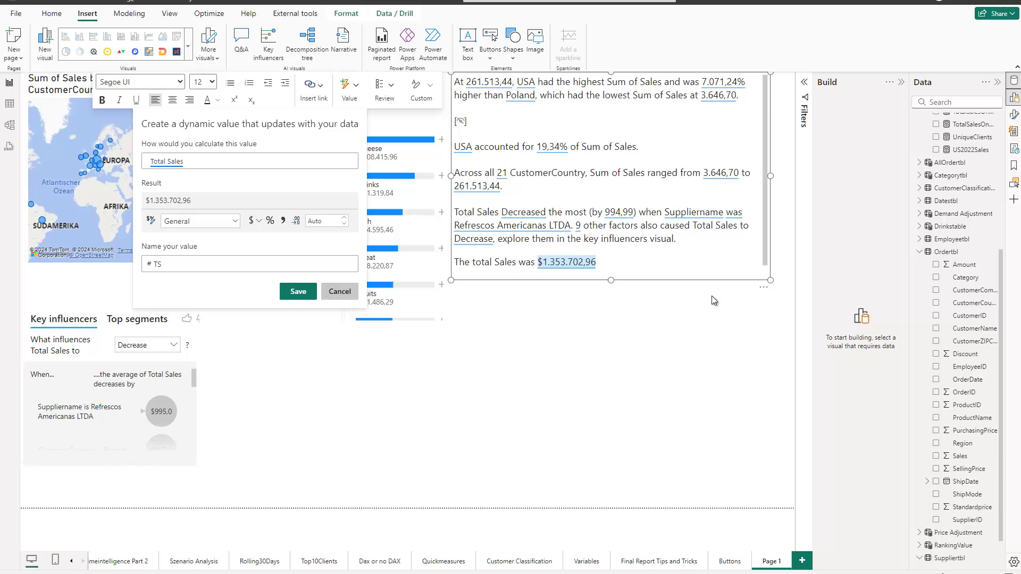
left_click(556, 355)
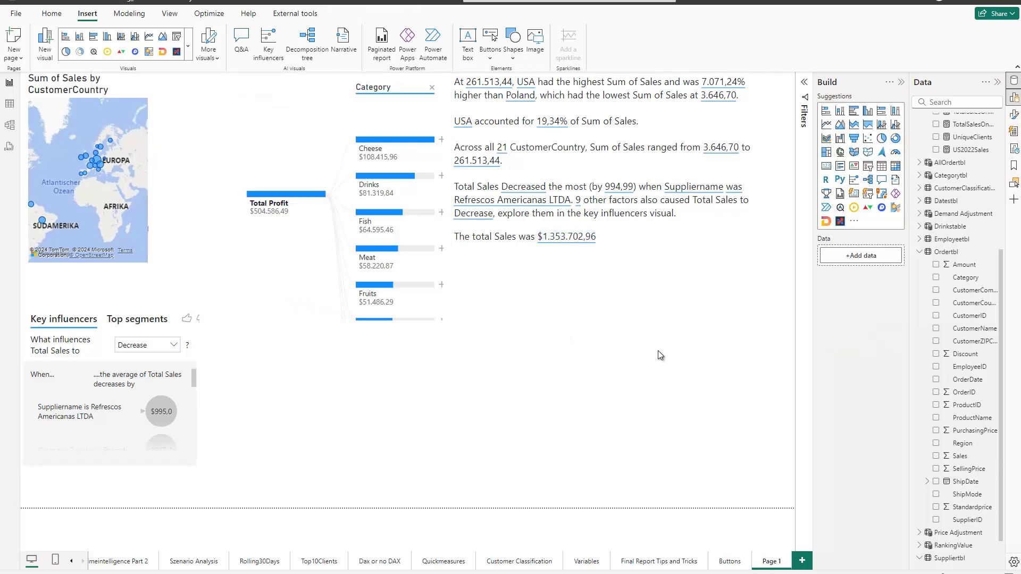